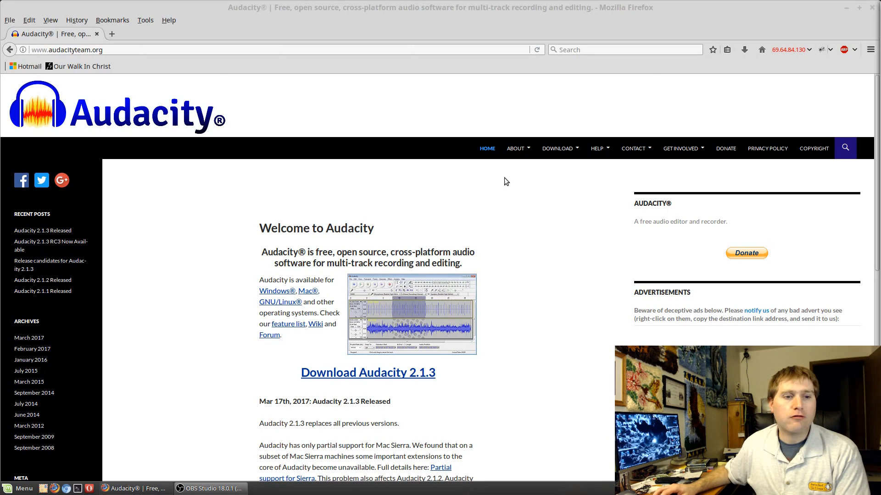
Look over the Audacity home page's supported systems, download link and 2.1.3 release notes
mouse_move(556, 154)
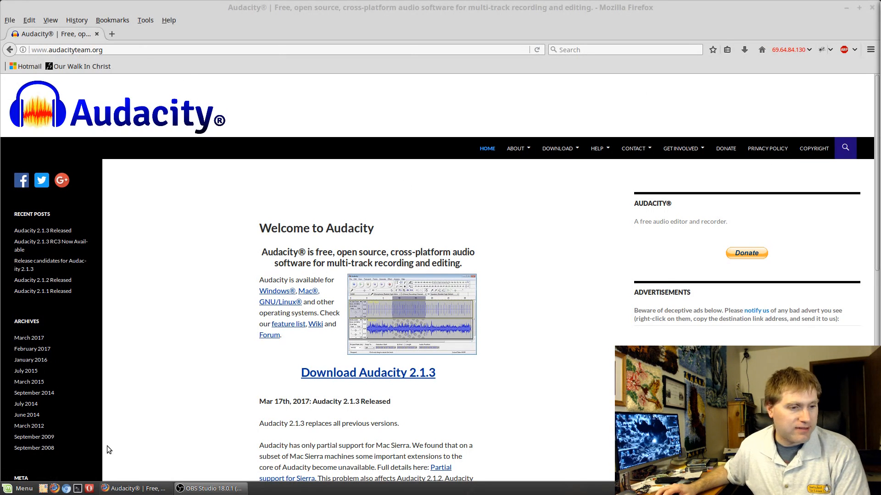
click(289, 330)
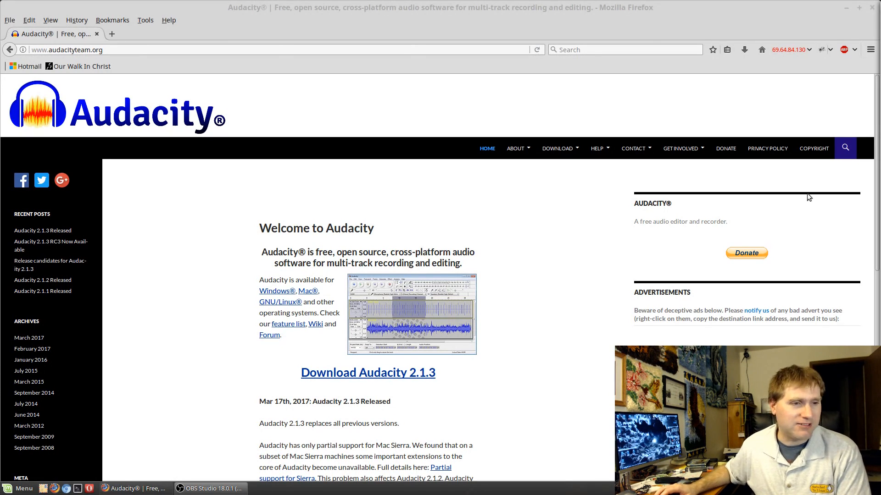
scroll(324, 222, down, 4)
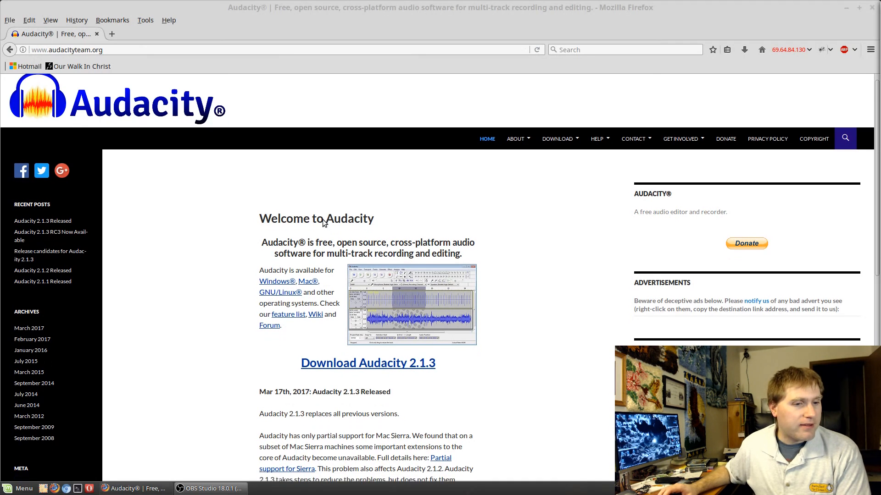
scroll(324, 222, down, 5)
scroll(319, 215, up, 9)
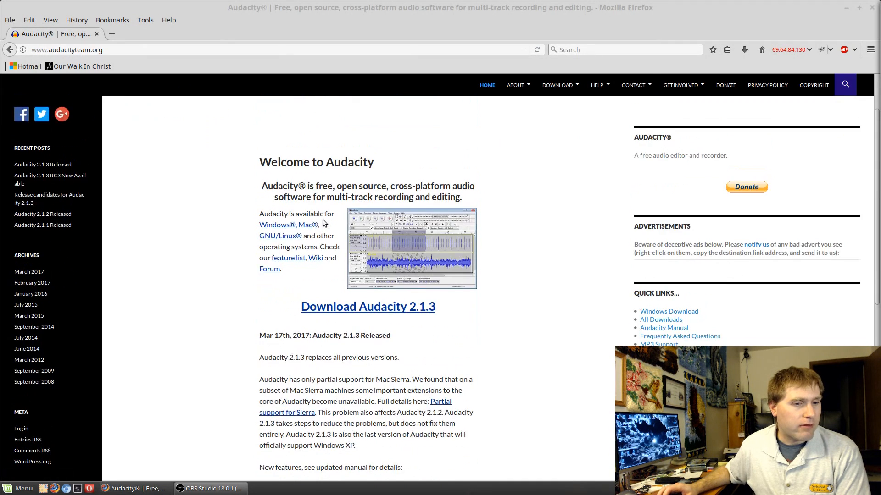
mouse_move(680, 148)
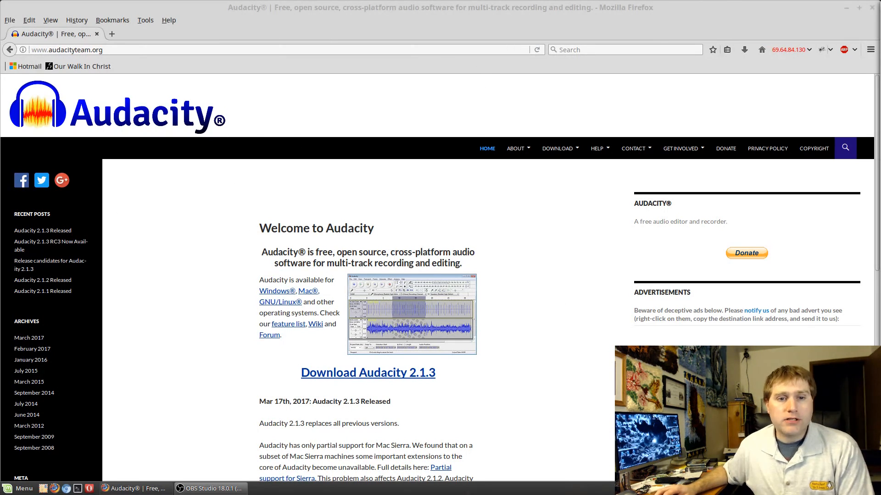
Close the web browser and launch Audacity from the Sound & Video applications
click(870, 10)
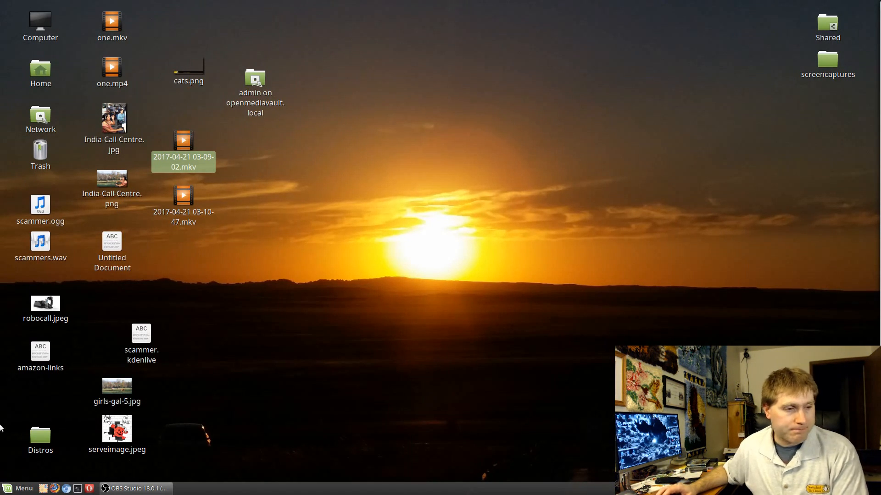
click(6, 490)
mouse_move(100, 334)
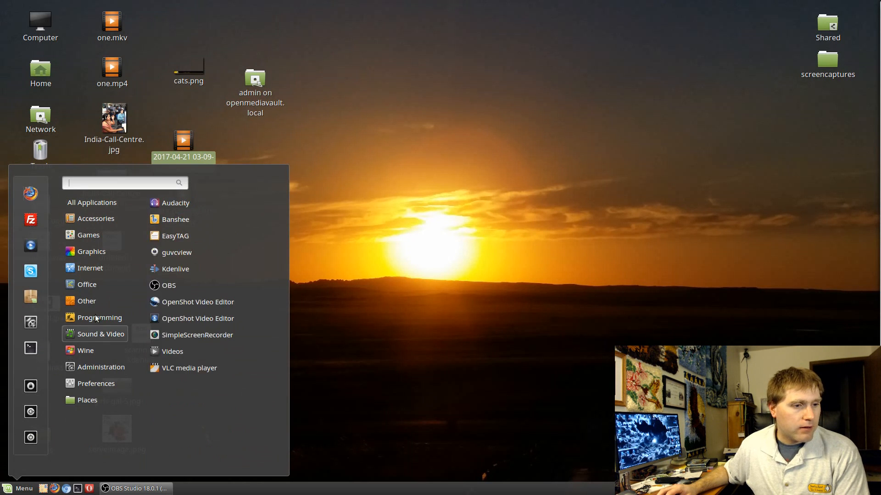
click(201, 202)
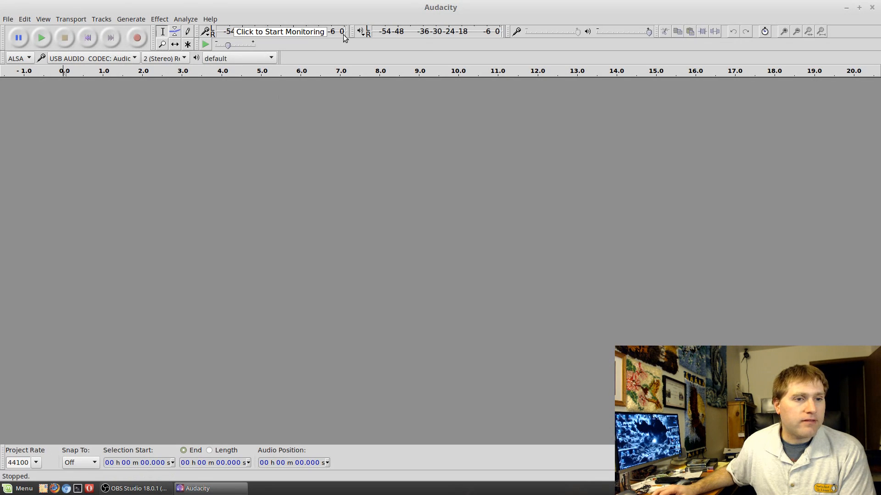
click(20, 19)
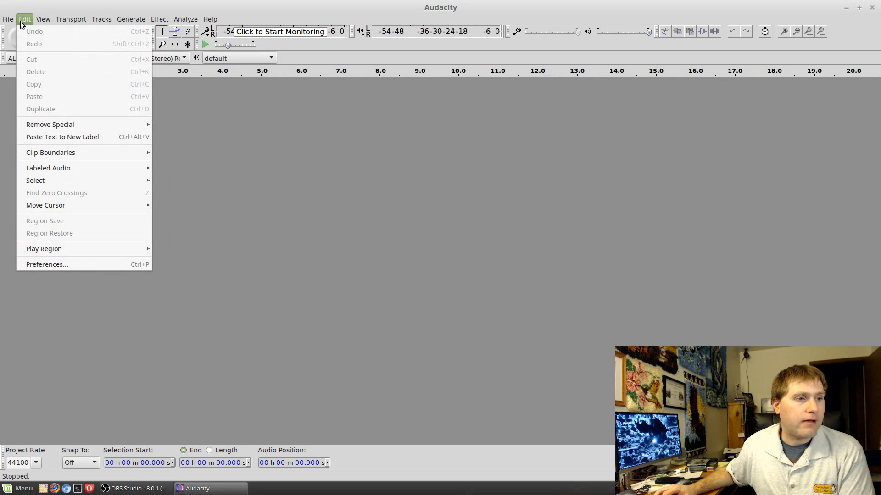
mouse_move(39, 21)
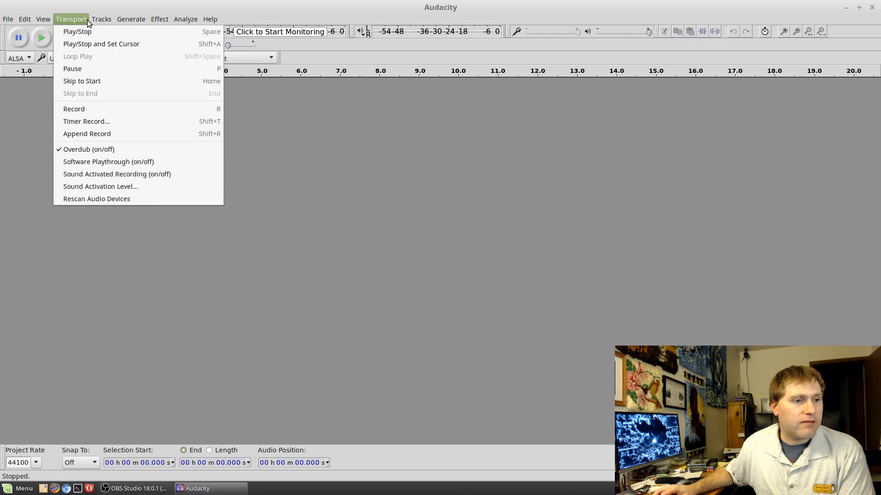
mouse_move(100, 25)
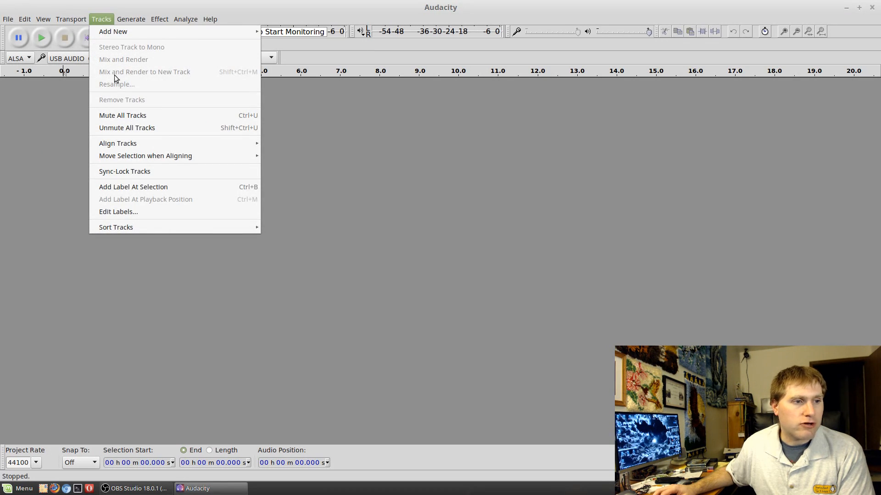
mouse_move(137, 28)
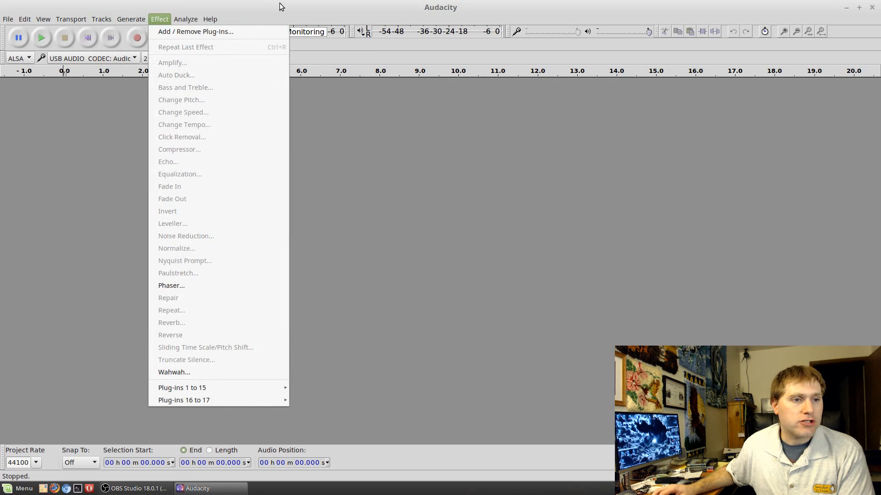
click(280, 4)
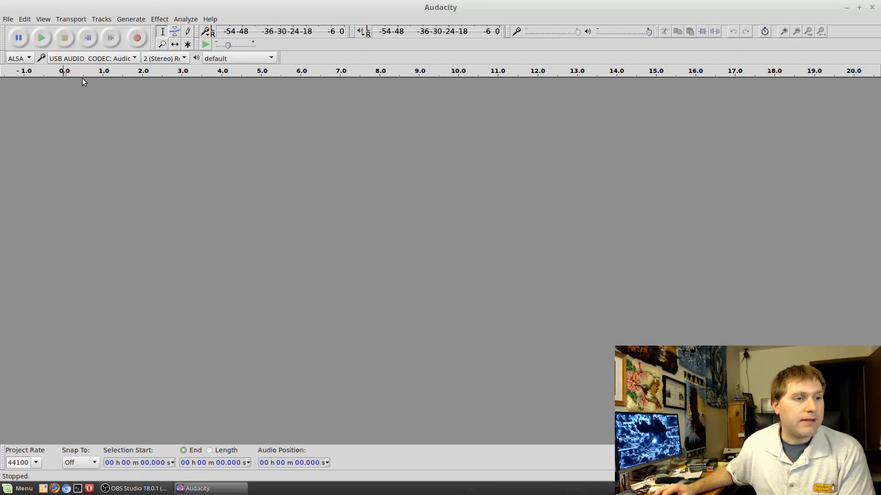
Set the recording device to default and start monitoring the recording level
click(123, 59)
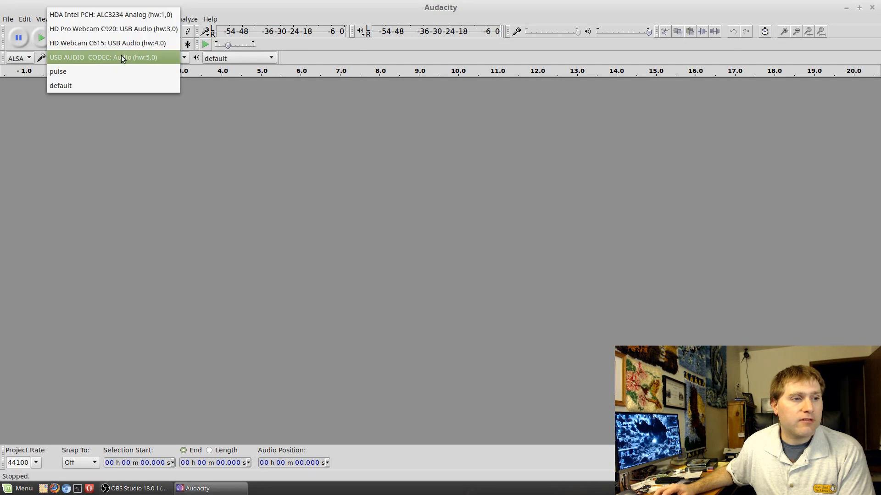
click(97, 81)
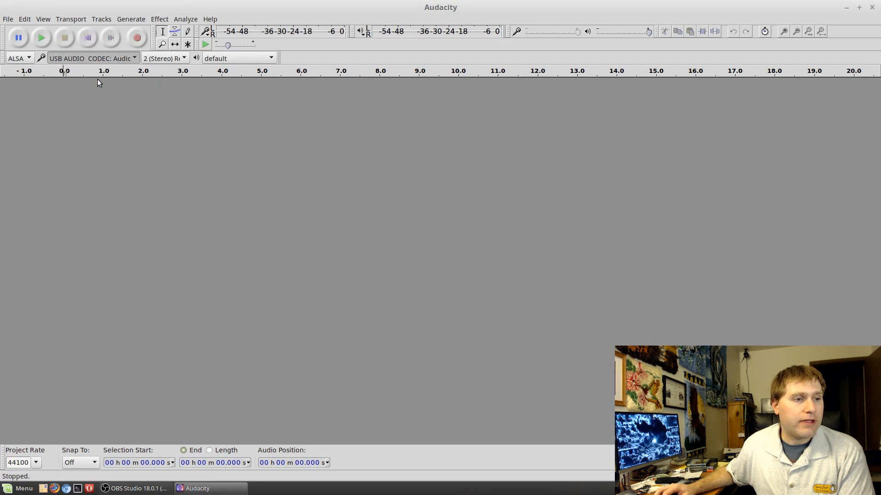
click(287, 33)
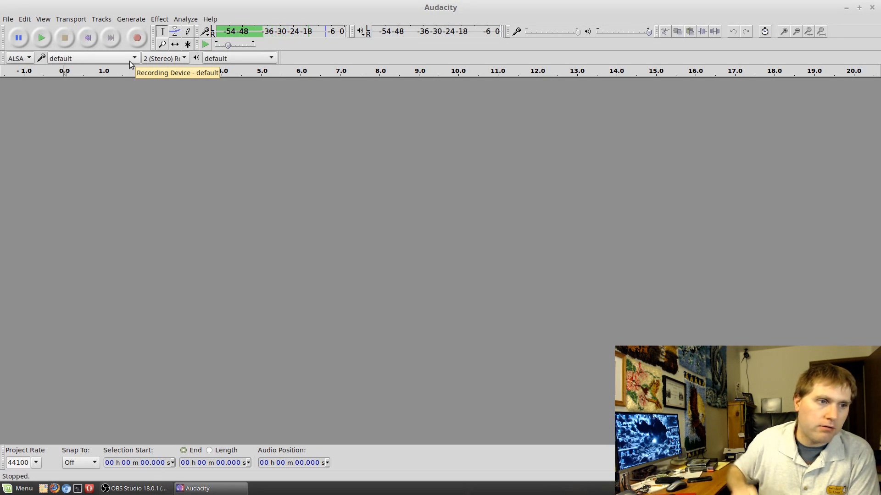
Switch the recording device to HD Pro Webcam C920 and monitor its recording level
click(96, 63)
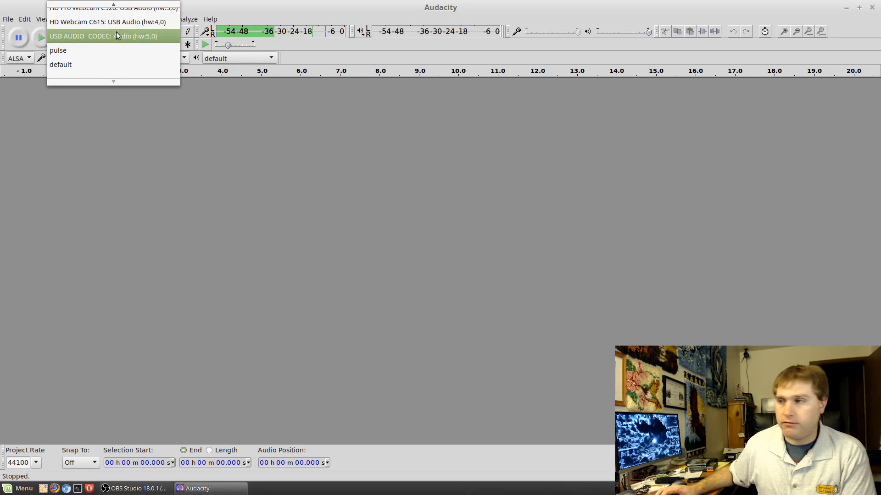
scroll(114, 40, up, 2)
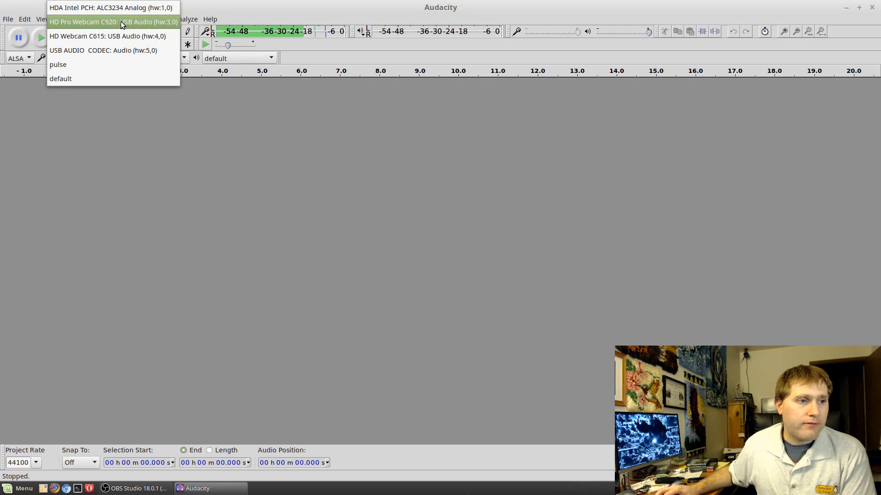
click(121, 22)
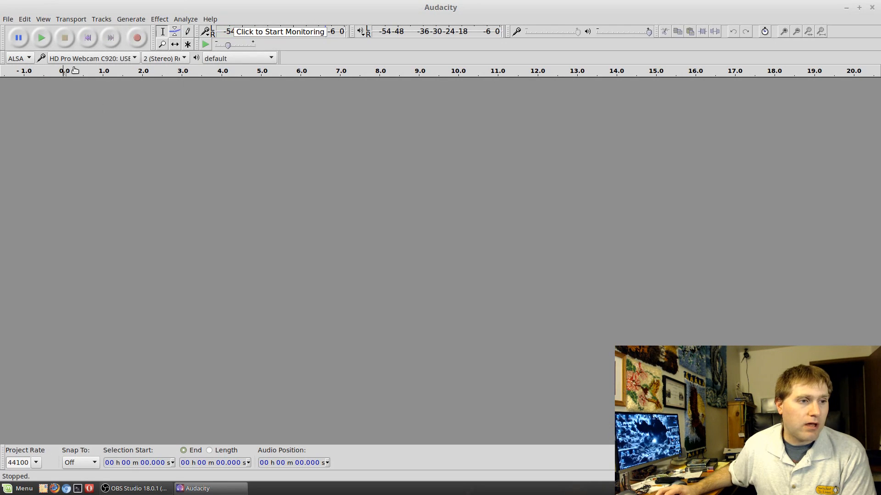
click(249, 31)
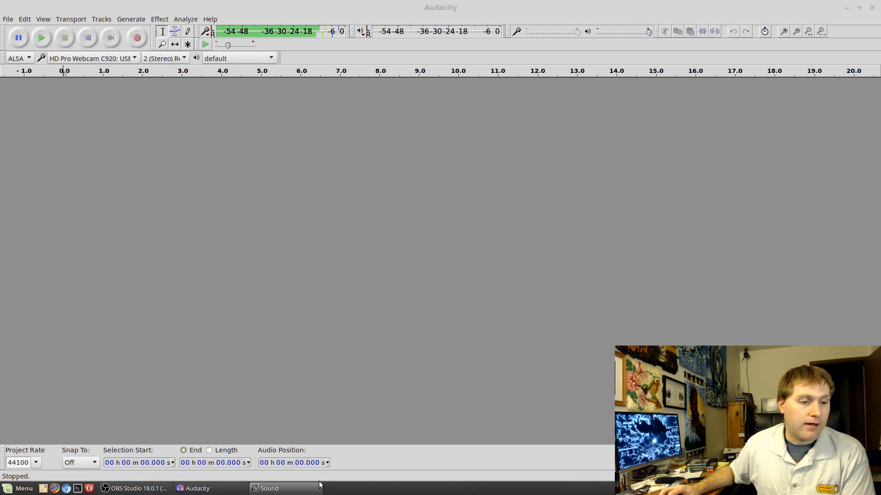
Choose the Meteor condenser microphone as the input device in the system Sound settings and close them
click(312, 488)
click(276, 488)
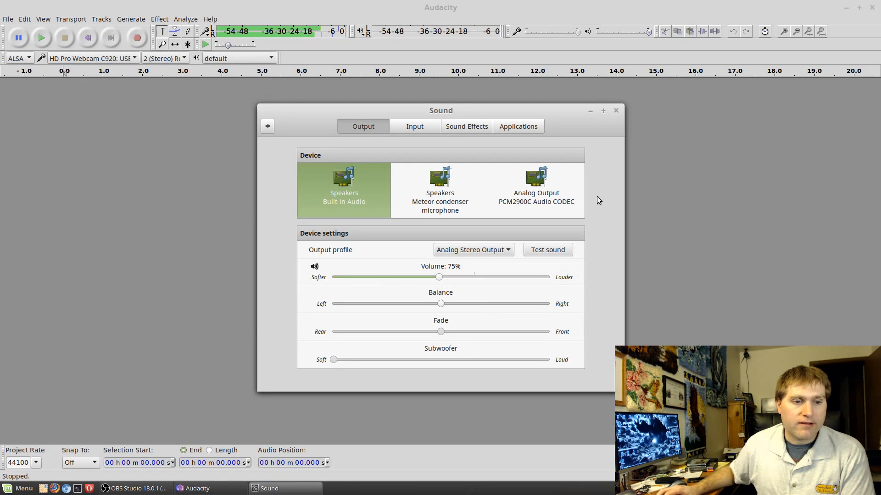
click(411, 130)
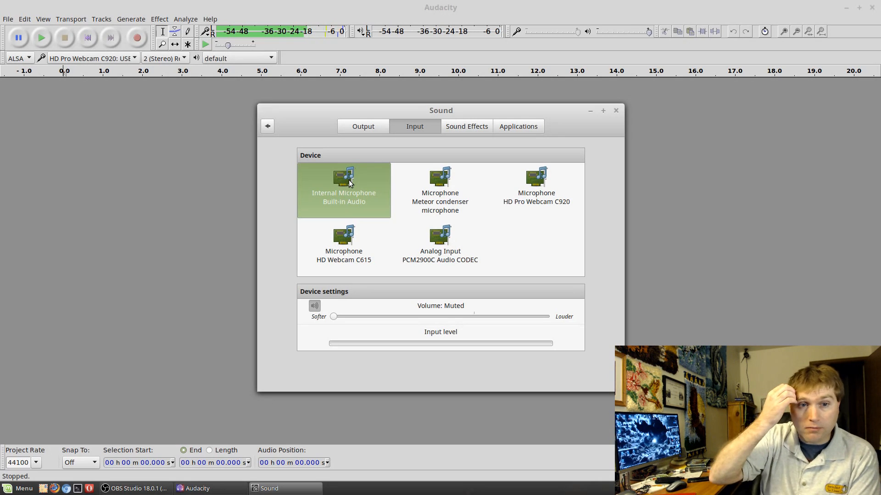
click(440, 191)
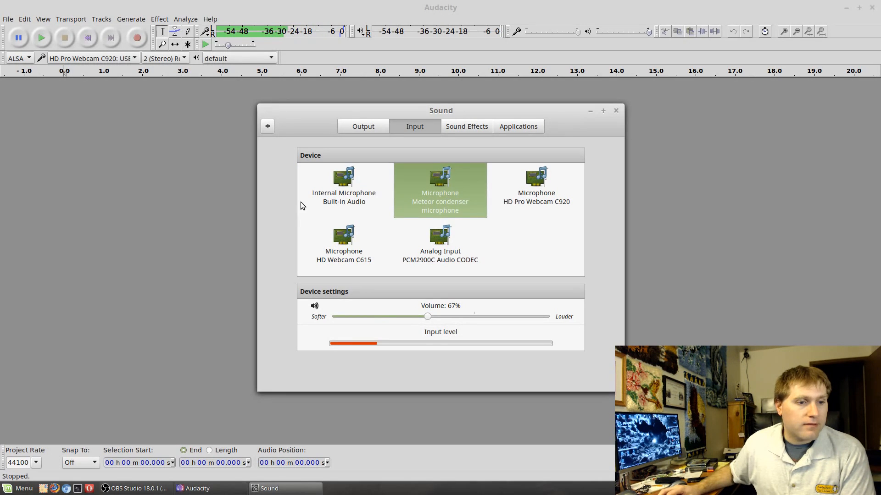
click(615, 111)
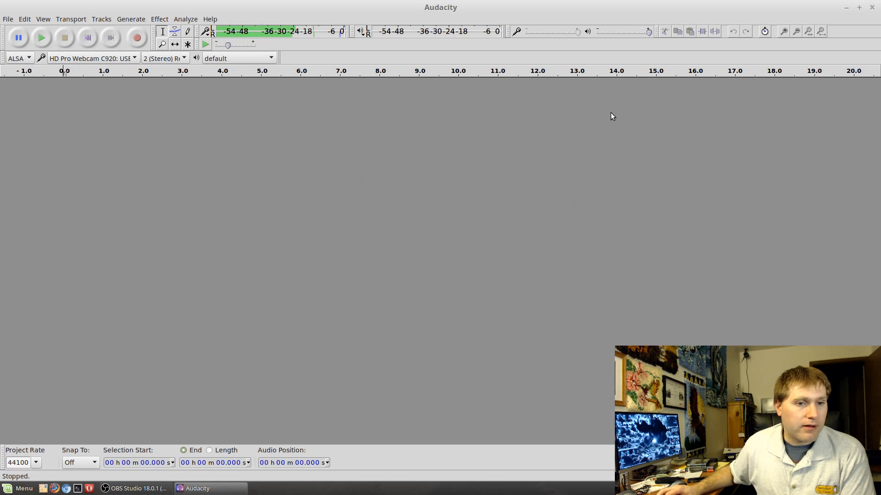
Switch the recording device to HD Webcam C615 and monitor its recording level
click(132, 57)
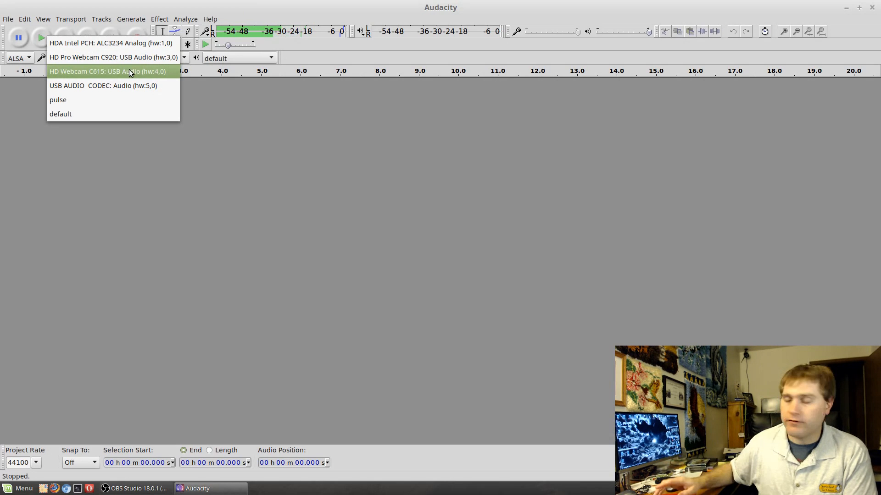
click(129, 71)
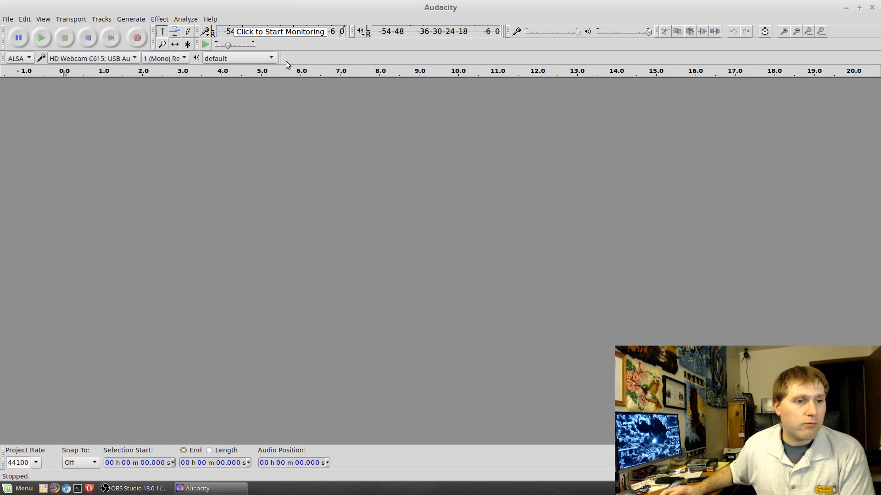
click(284, 31)
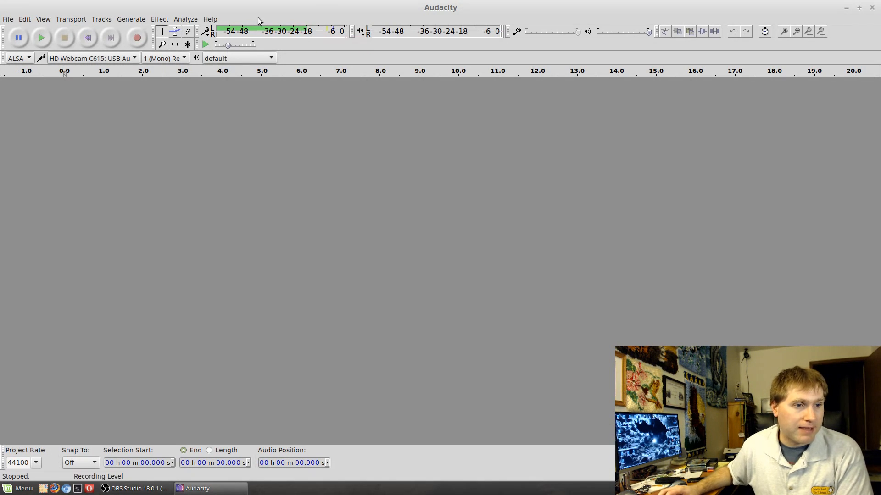
Return the recording device to default with 2 (Stereo) recording channels and restart level monitoring
click(106, 60)
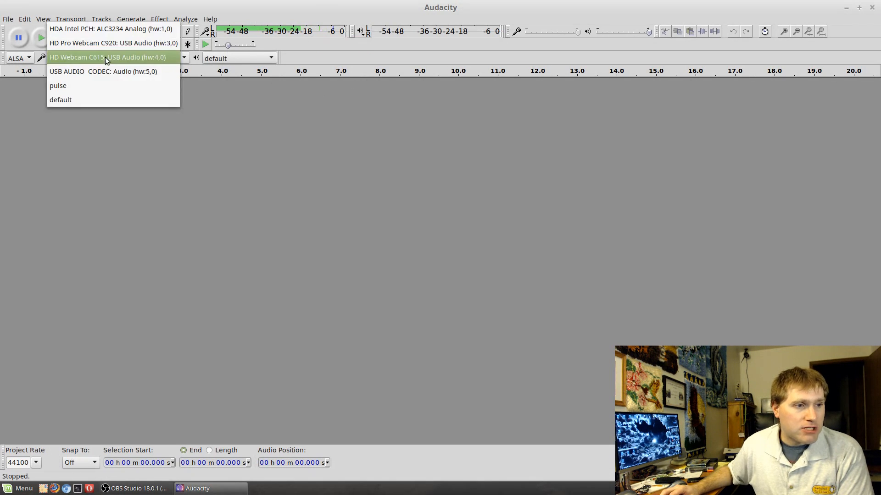
click(109, 100)
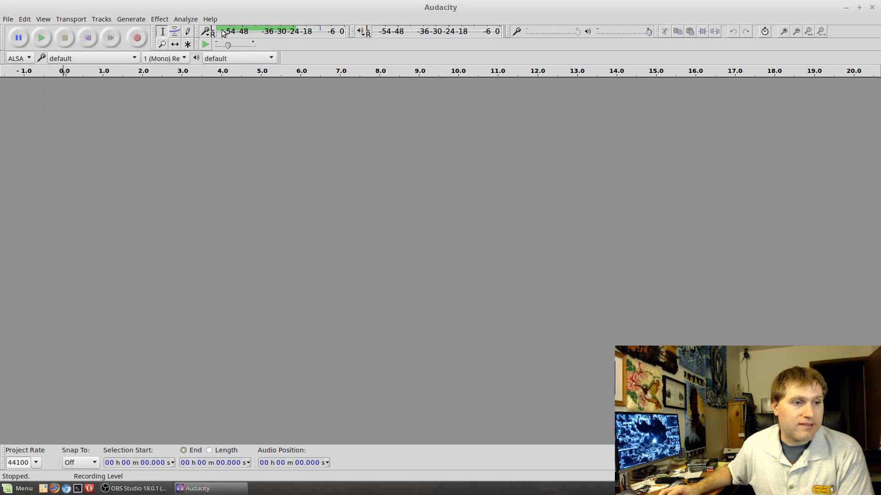
click(170, 57)
click(175, 80)
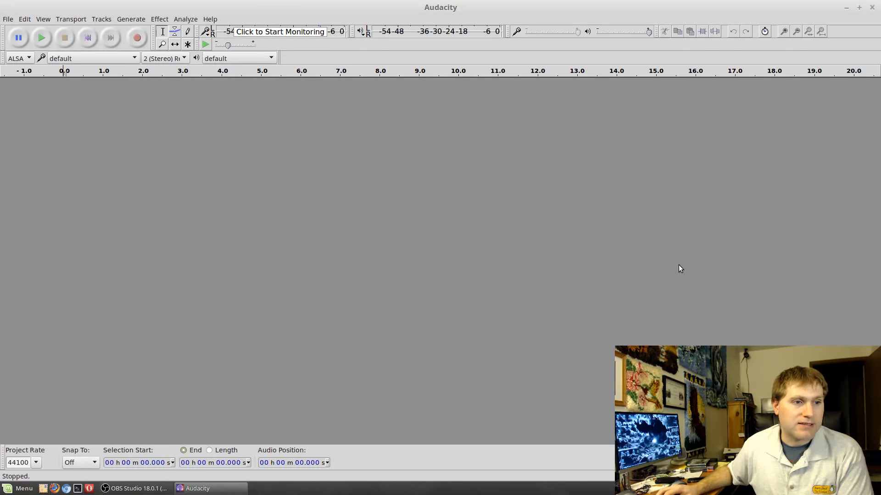
click(278, 32)
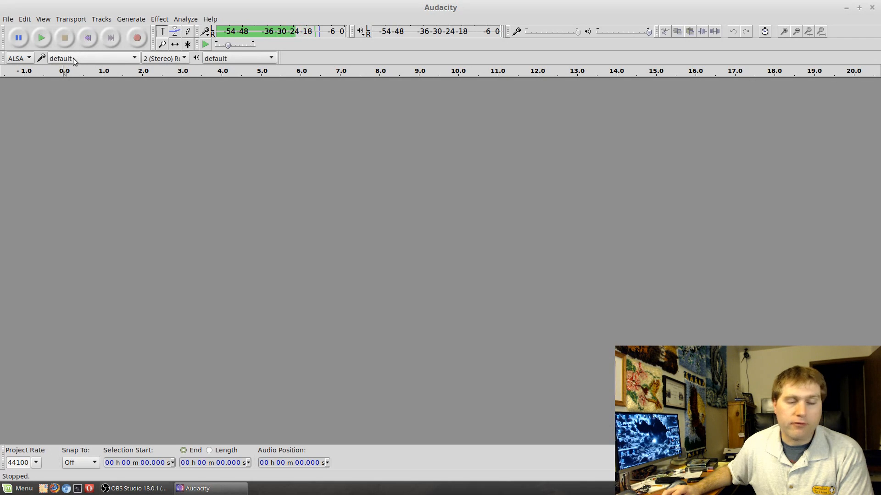
click(237, 58)
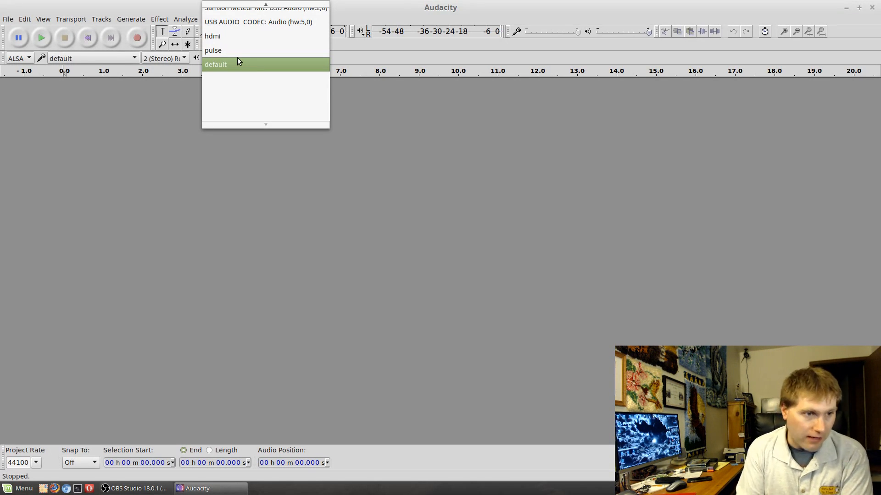
click(163, 133)
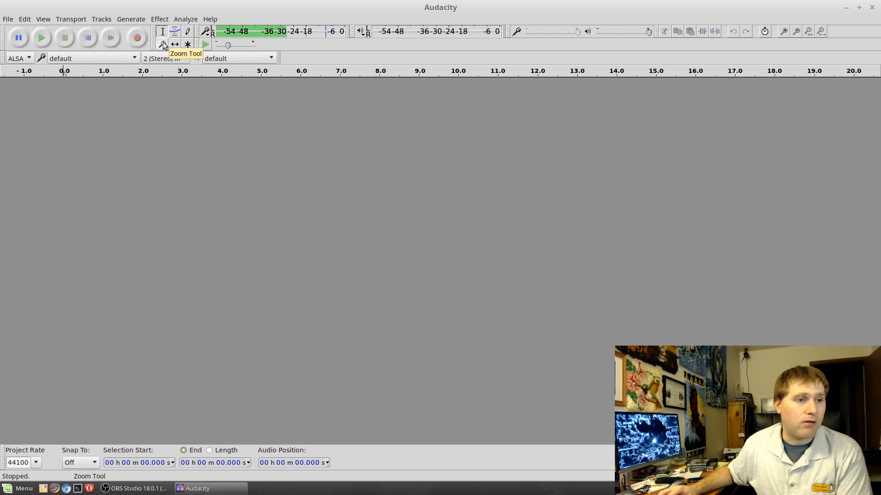
click(187, 45)
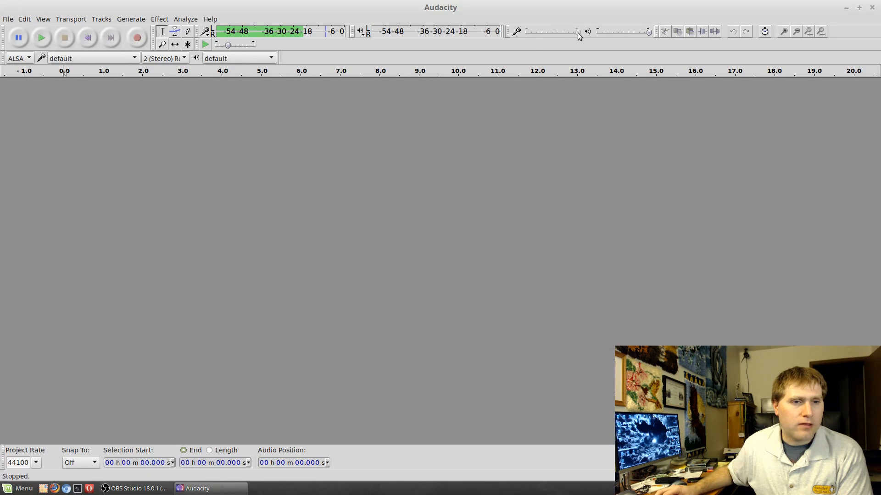
click(645, 33)
mouse_move(643, 33)
mouse_down()
mouse_move(618, 33)
mouse_move(643, 38)
mouse_up()
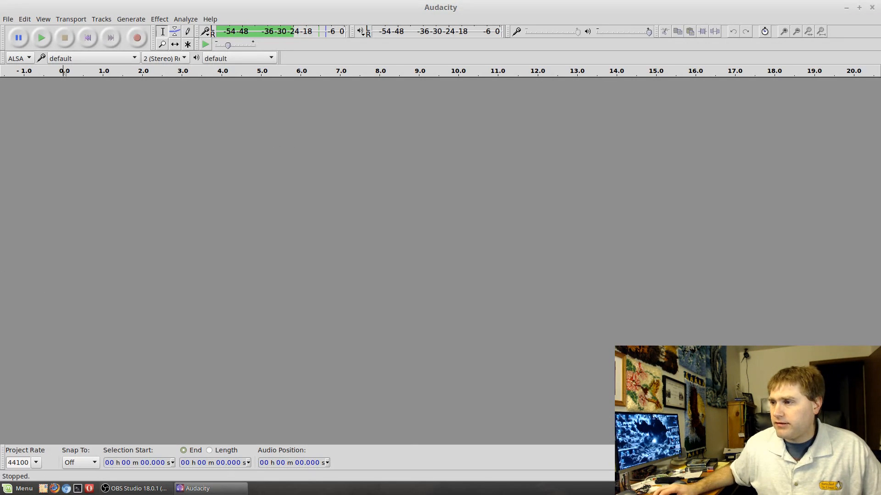
Switch the recording device to USB AUDIO CODEC: Audio (hw:5,0) and start monitoring its recording level
key(alt+Tab)
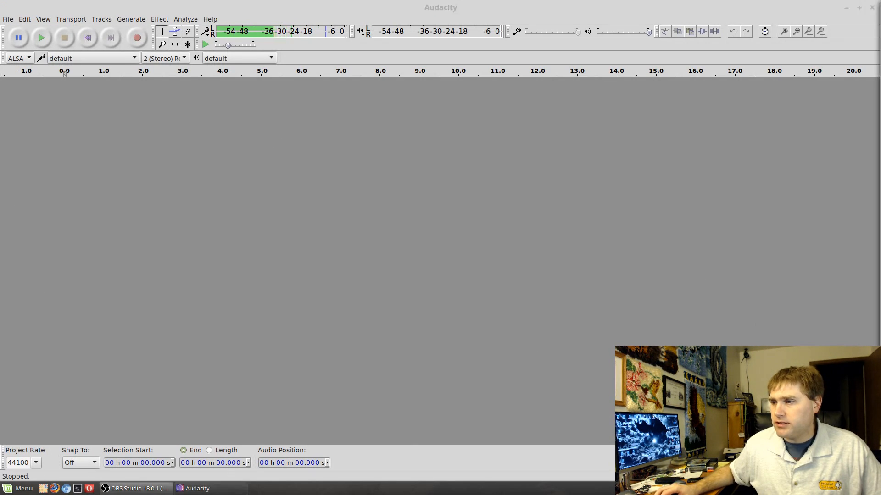
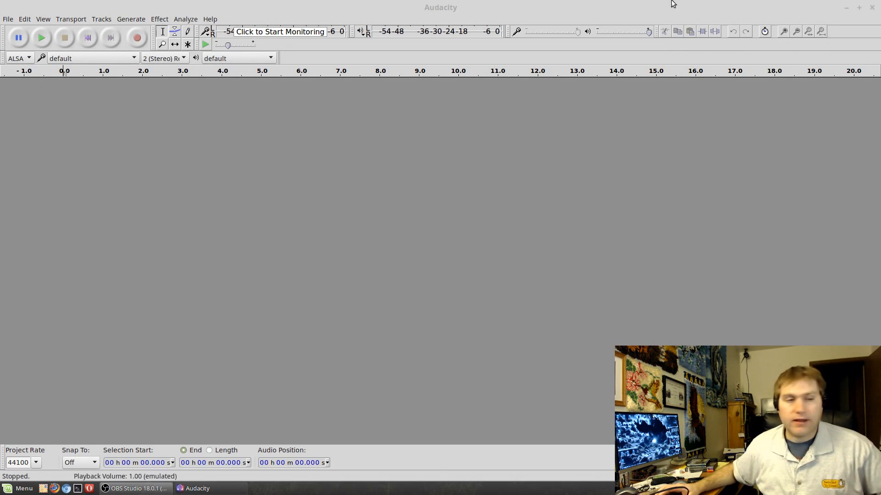
click(129, 60)
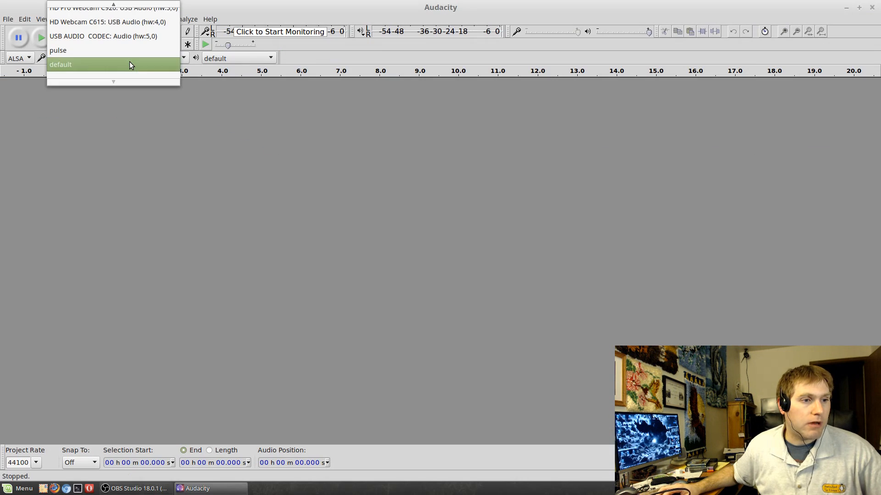
click(100, 37)
click(275, 31)
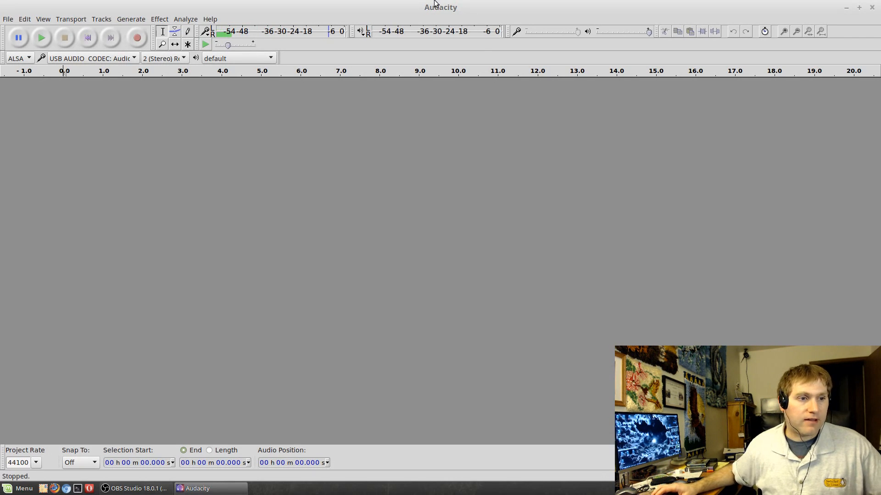
Record a stereo track about 55 seconds long, and a second stereo track about 10 seconds long beneath it
click(138, 40)
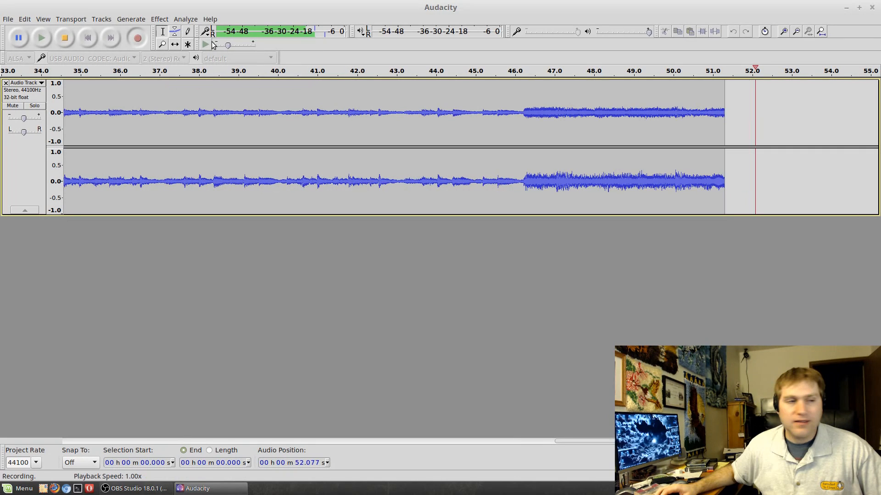
click(69, 37)
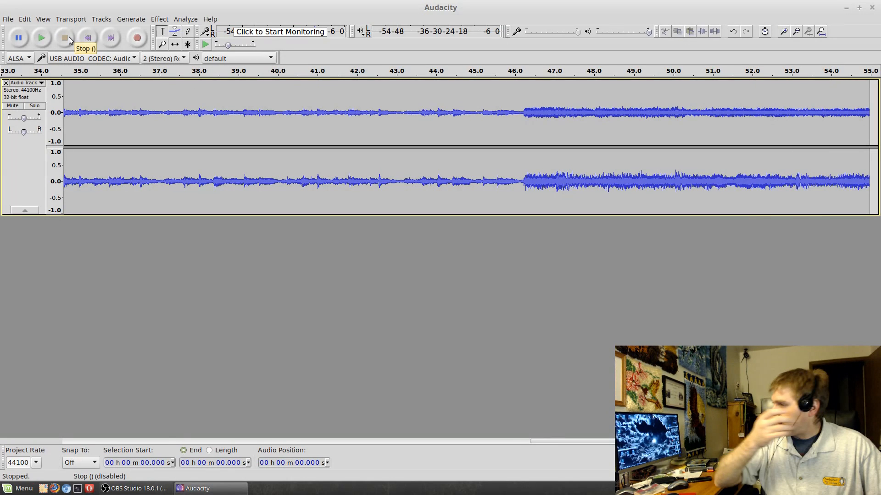
click(139, 37)
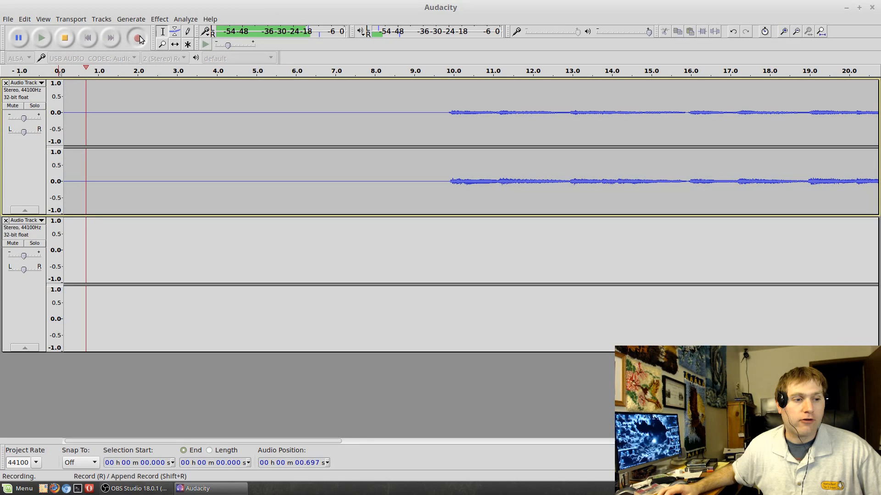
click(67, 36)
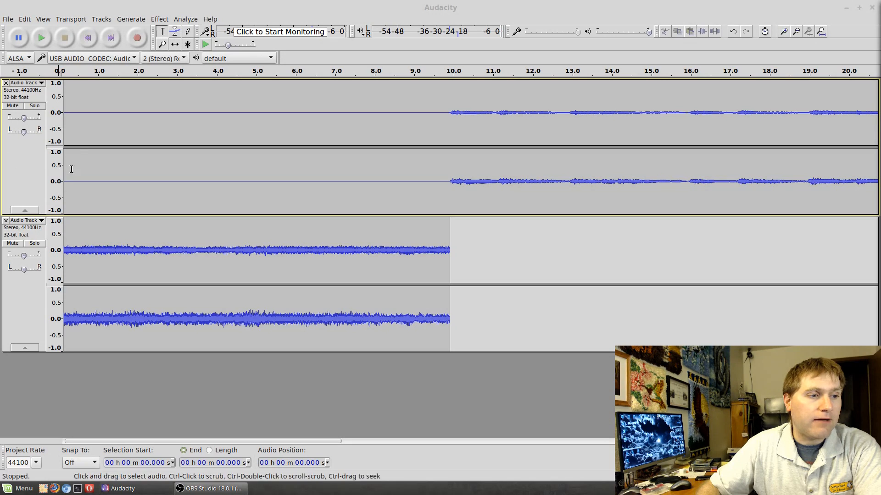
Collapse and re-expand the first audio track, and mute and unmute it
click(25, 209)
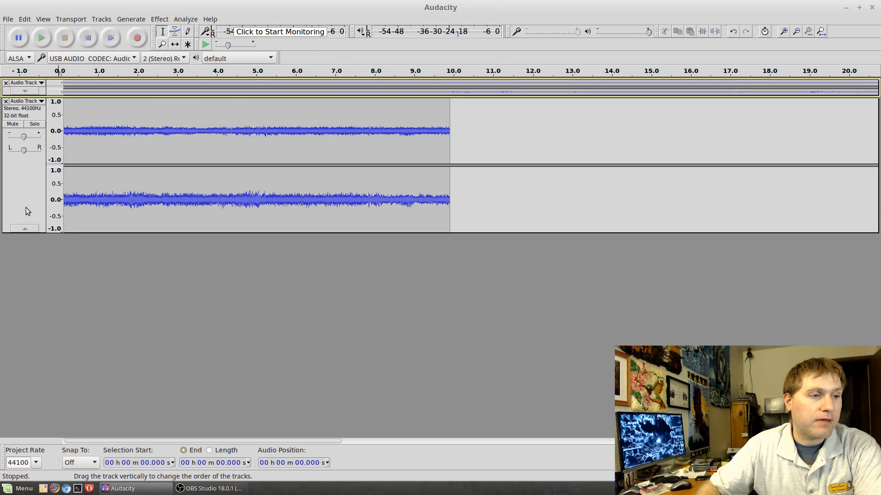
click(25, 92)
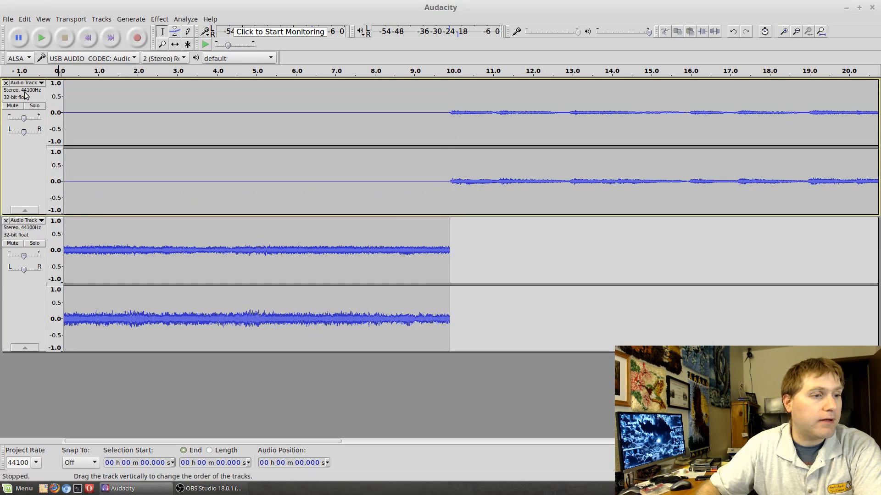
click(17, 107)
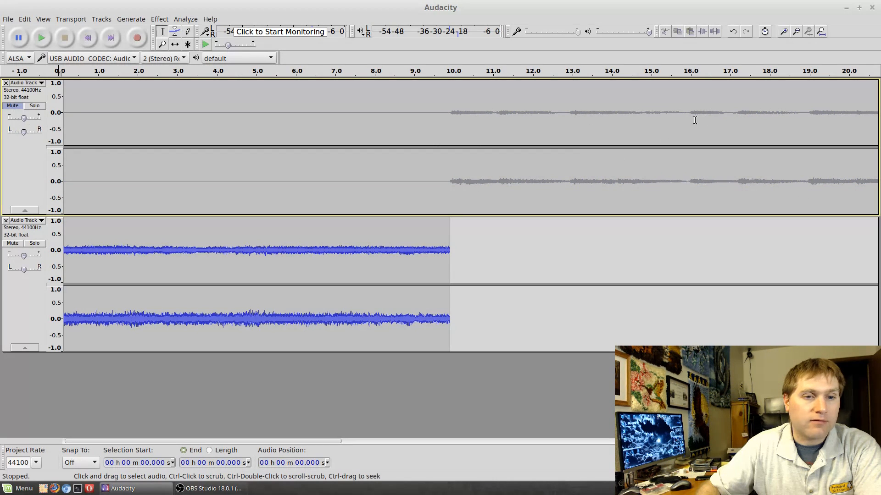
click(16, 106)
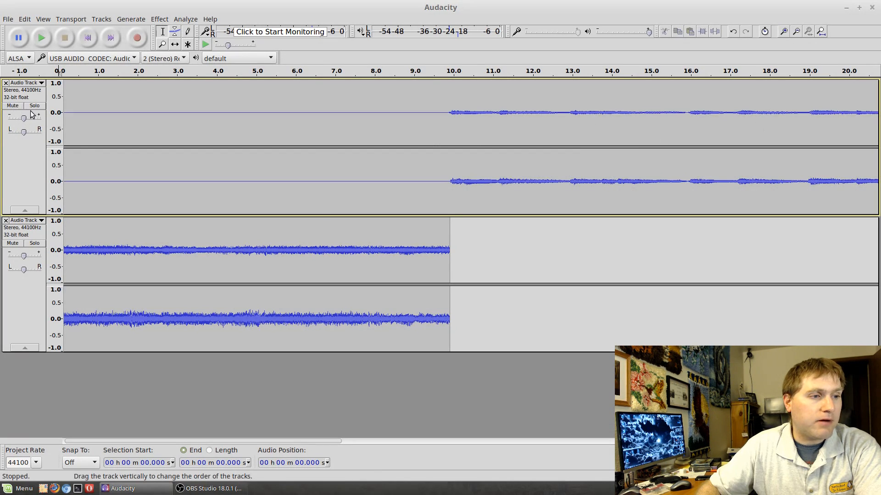
Toggle solo and mute on the first audio track, ending with both off
click(34, 107)
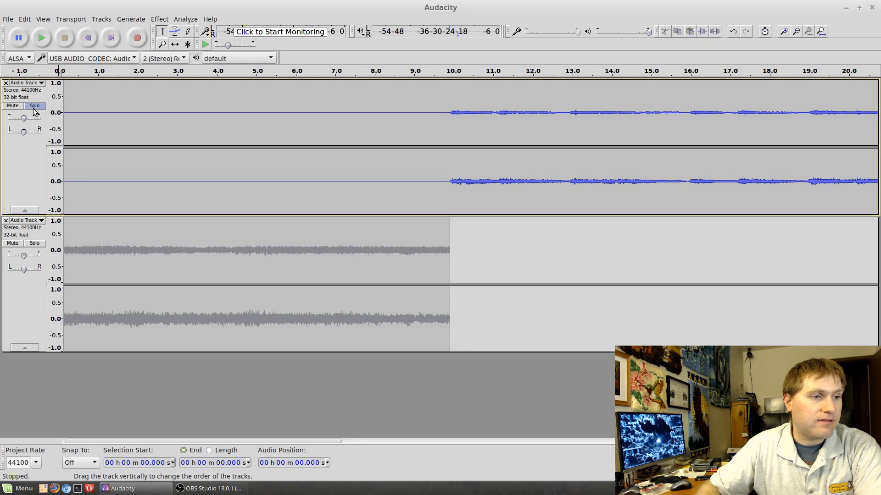
click(33, 107)
click(13, 106)
click(32, 107)
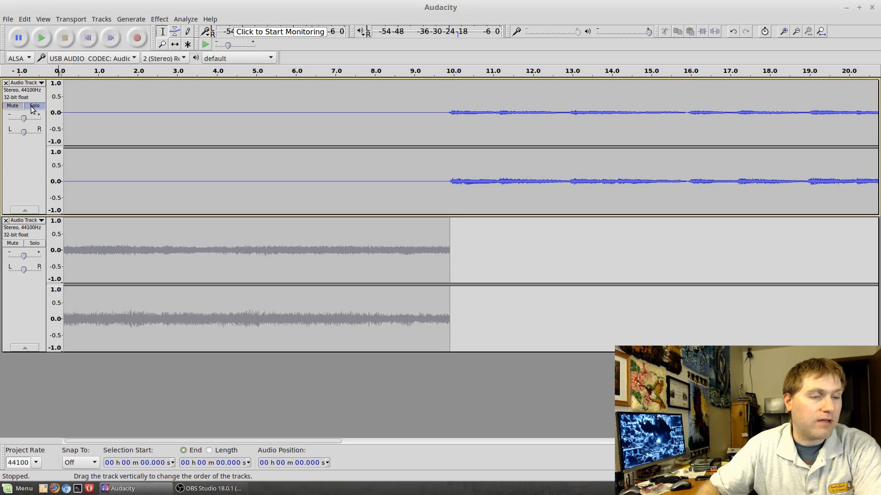
click(31, 107)
click(17, 106)
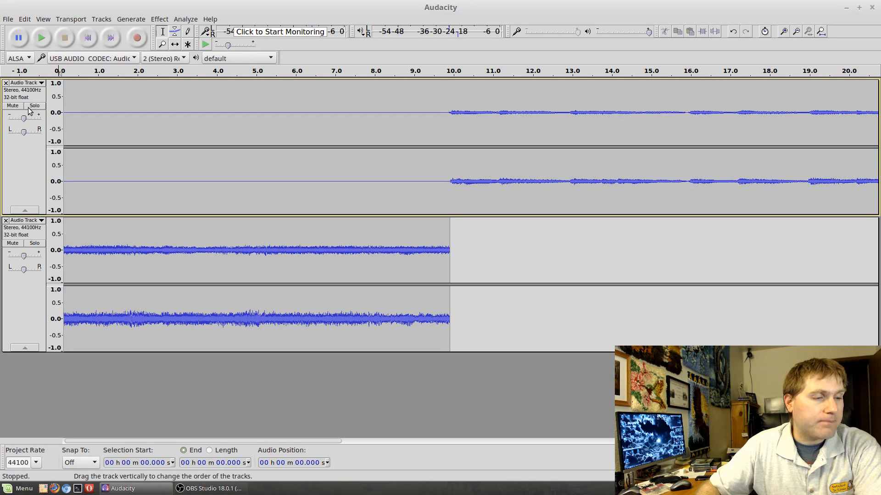
Solo the first audio track and play it back from the start for a few seconds
click(34, 107)
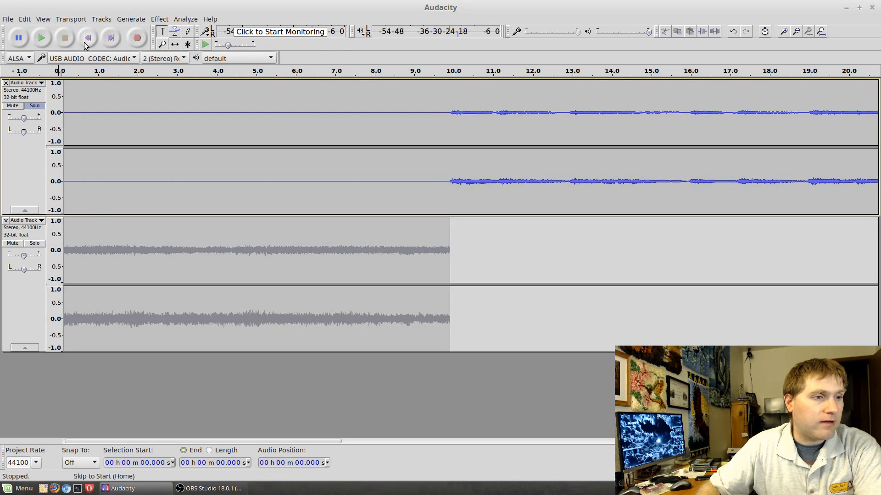
click(43, 40)
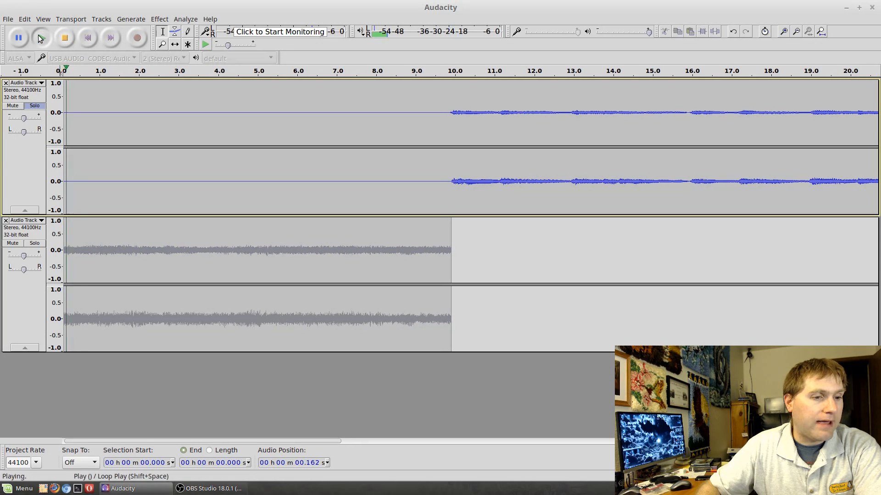
click(66, 42)
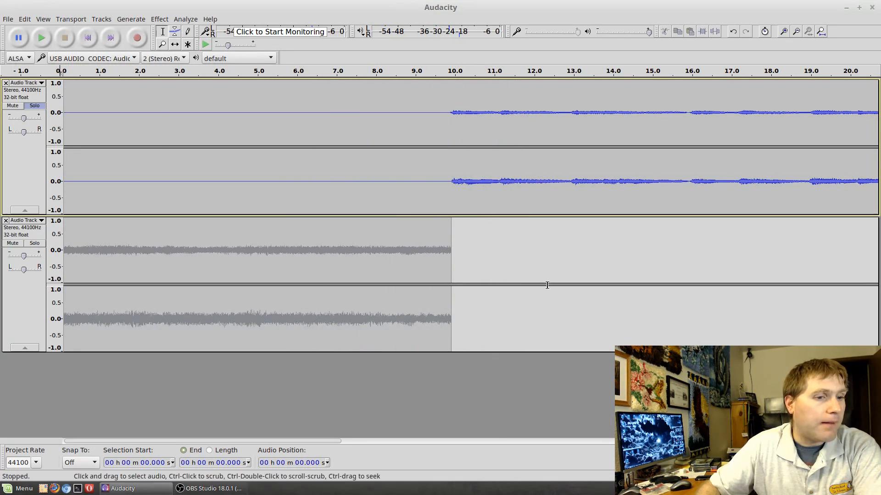
Delete the silent opening of the first track, from 0 to about 9.834 s, and turn off its solo
drag(448, 114, 56, 98)
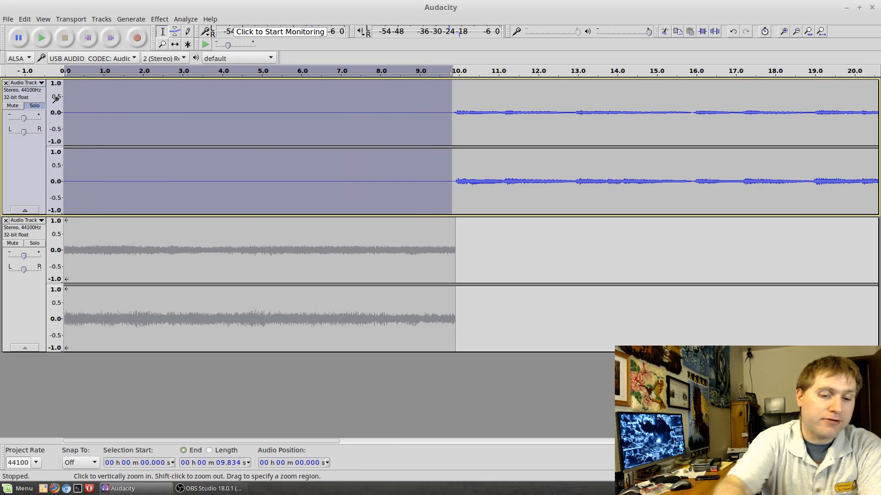
key(Delete)
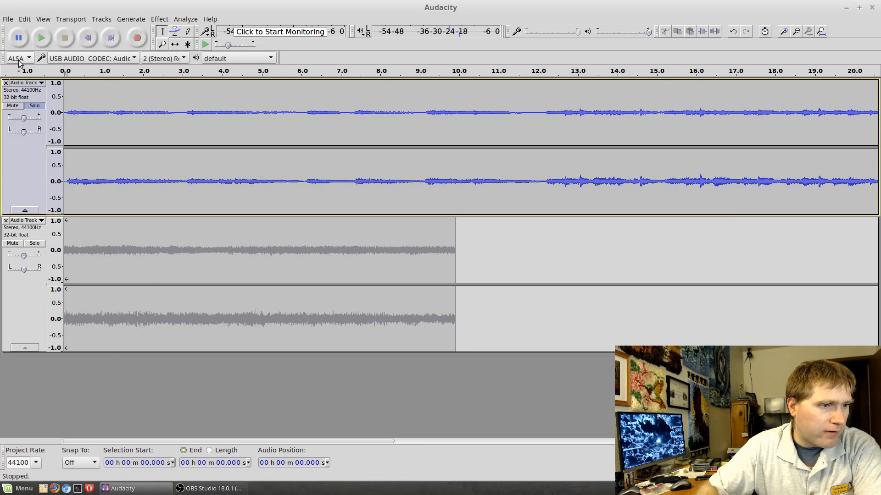
click(35, 105)
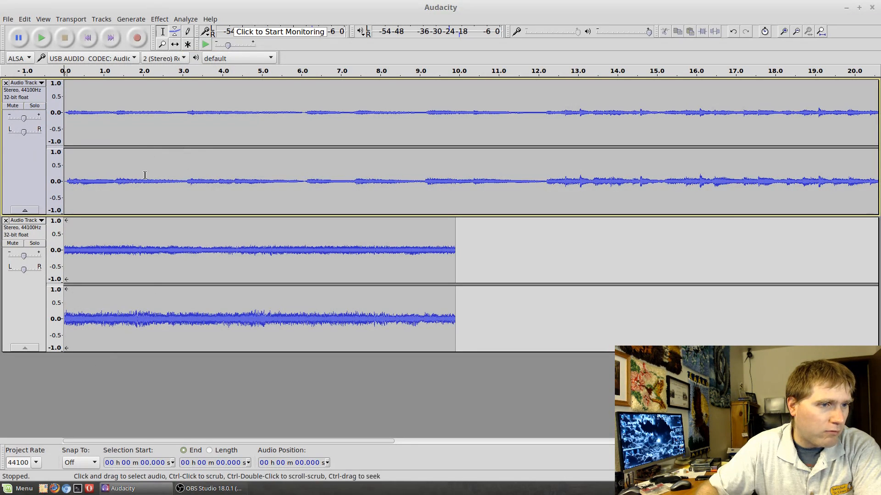
Shift the second track's clip along the timeline with the Time Shift Tool, leaving it starting at about 0.1 s
click(177, 283)
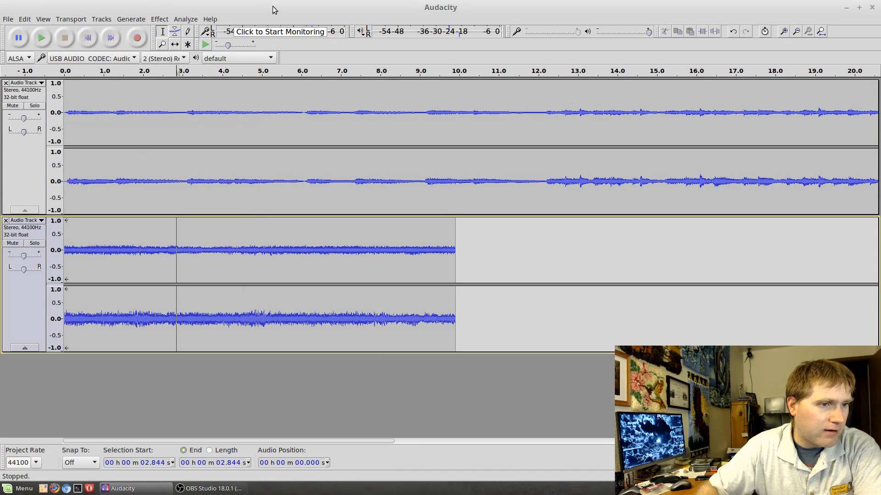
click(176, 44)
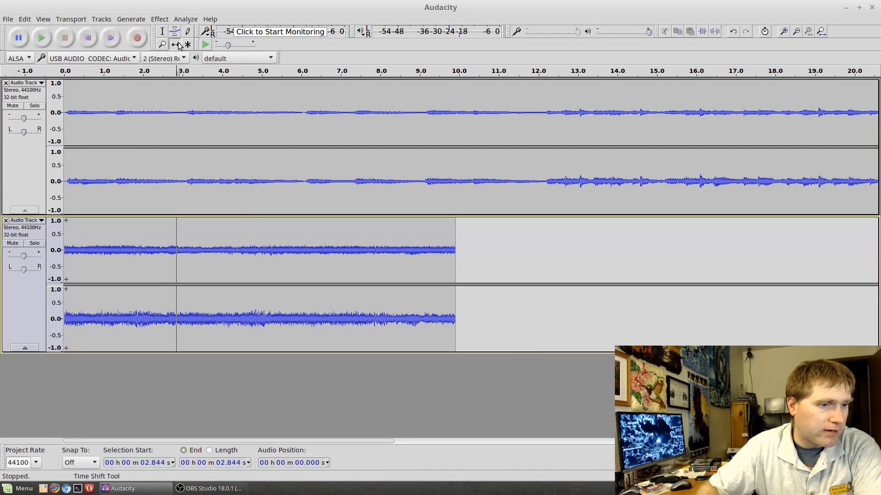
drag(185, 268, 302, 278)
drag(288, 277, 189, 259)
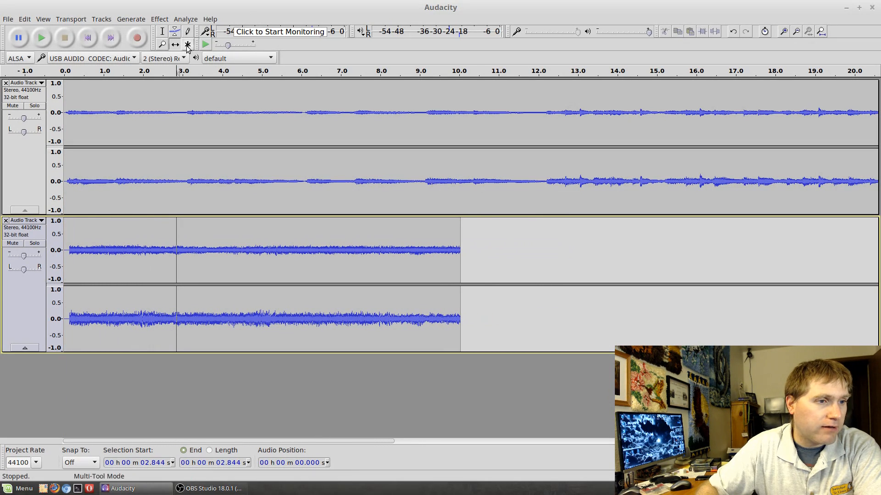
Select passages of the first track with the Selection Tool, including 6.130 to 6.444 s, and clear the selection
click(162, 33)
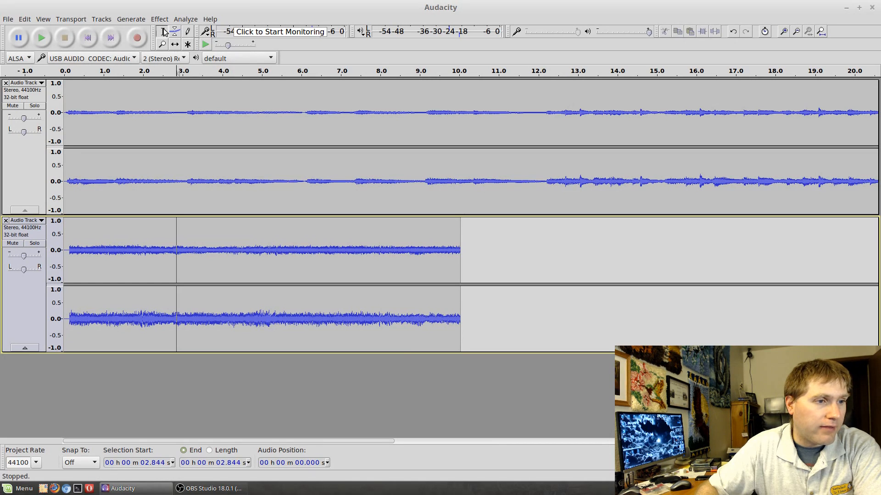
drag(164, 110, 267, 128)
click(364, 173)
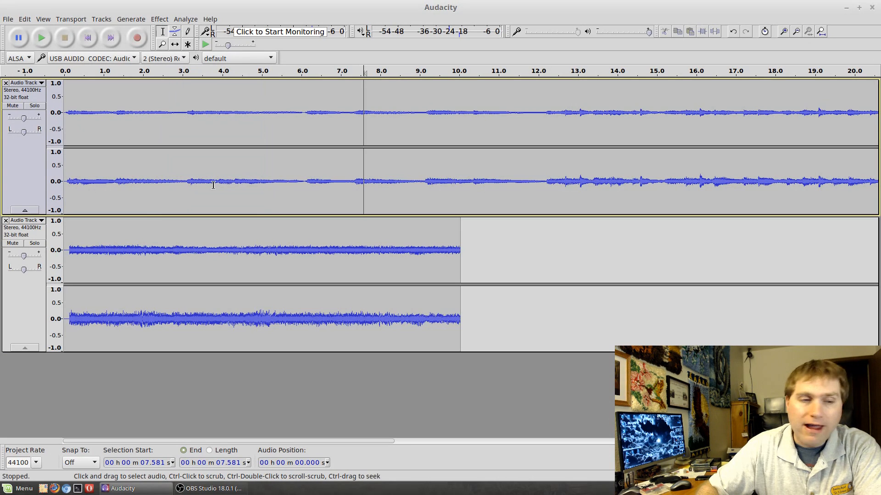
drag(303, 114, 315, 117)
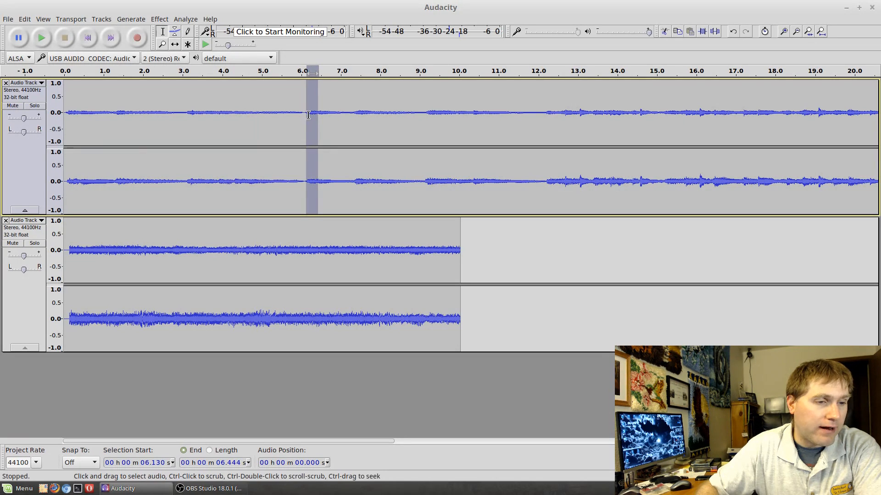
click(294, 114)
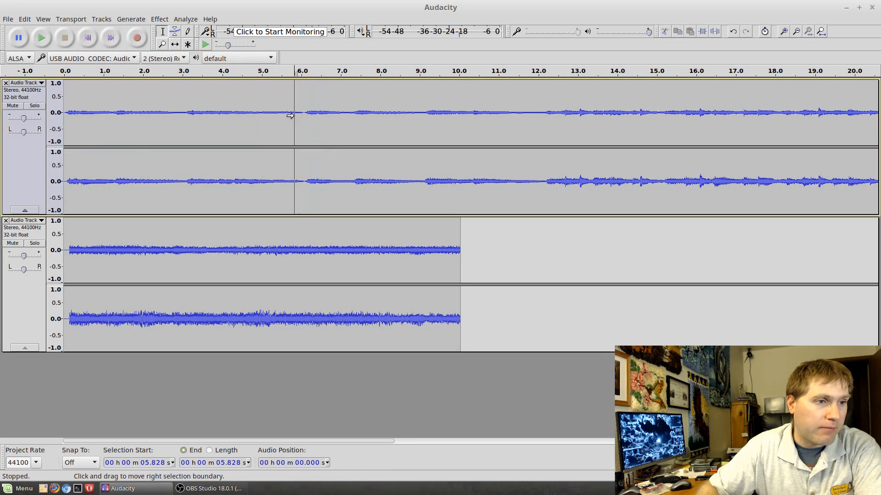
Zoom into the first track between about 5.7 and 6.4 s and place the cursor at 6.120 s
click(164, 44)
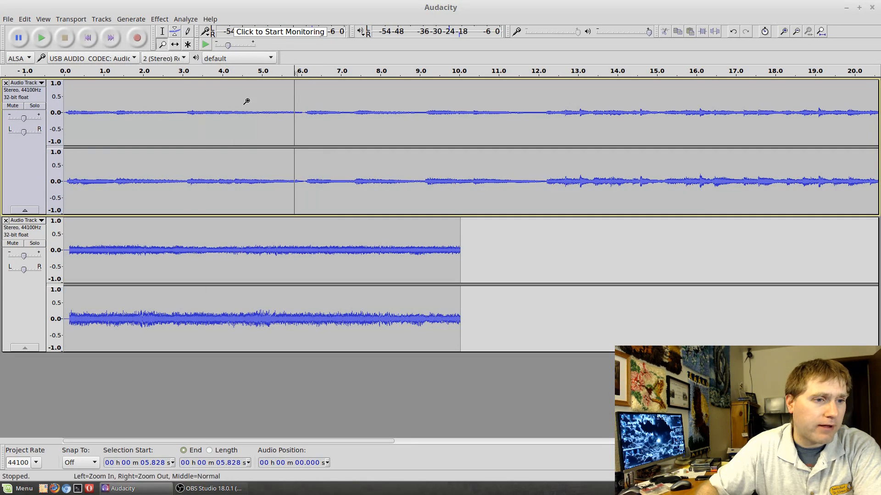
drag(289, 118, 319, 118)
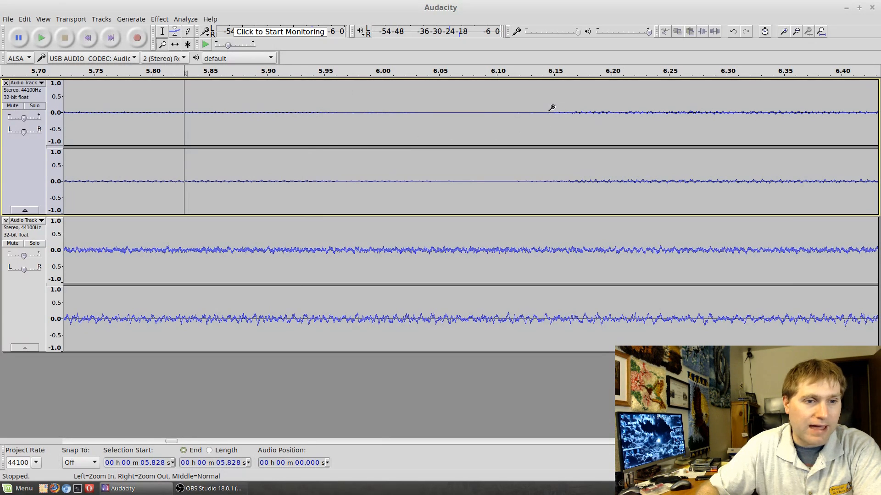
click(163, 31)
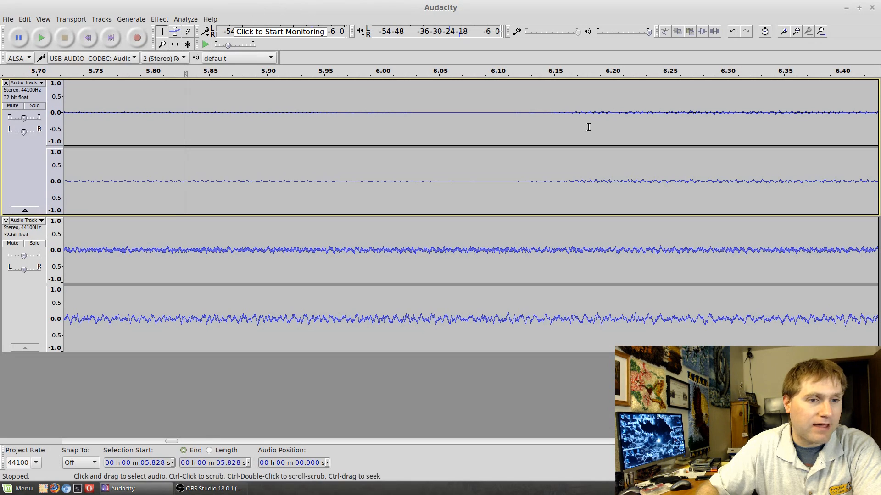
click(519, 117)
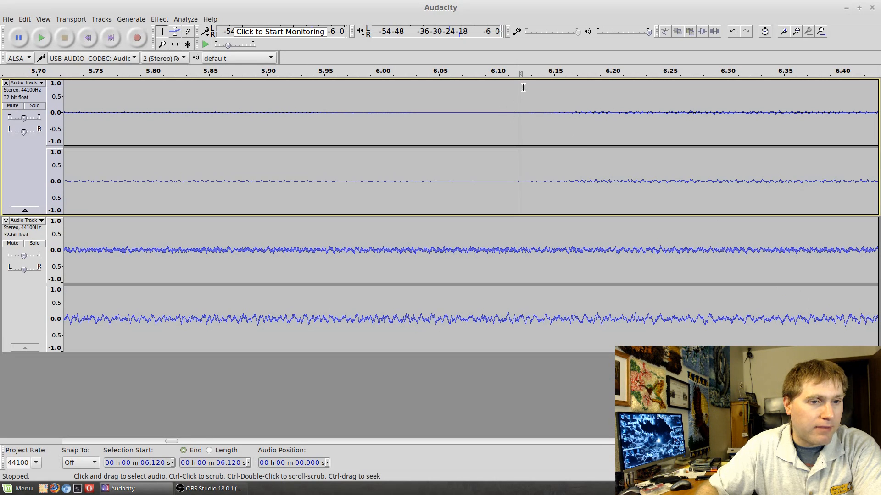
Fine-position the second track's clip in time against the 6.120 s cursor using the Time Shift Tool
click(175, 45)
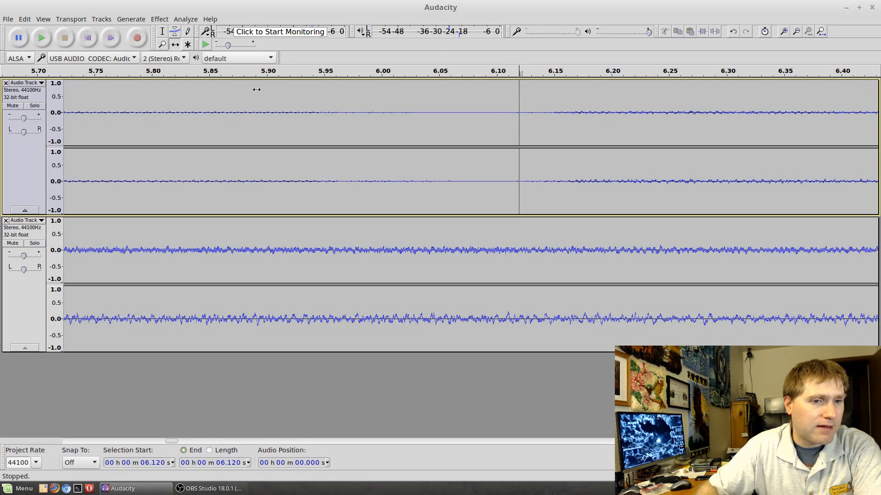
drag(424, 289, 812, 325)
drag(503, 306, 526, 327)
drag(333, 287, 506, 307)
drag(315, 304, 710, 339)
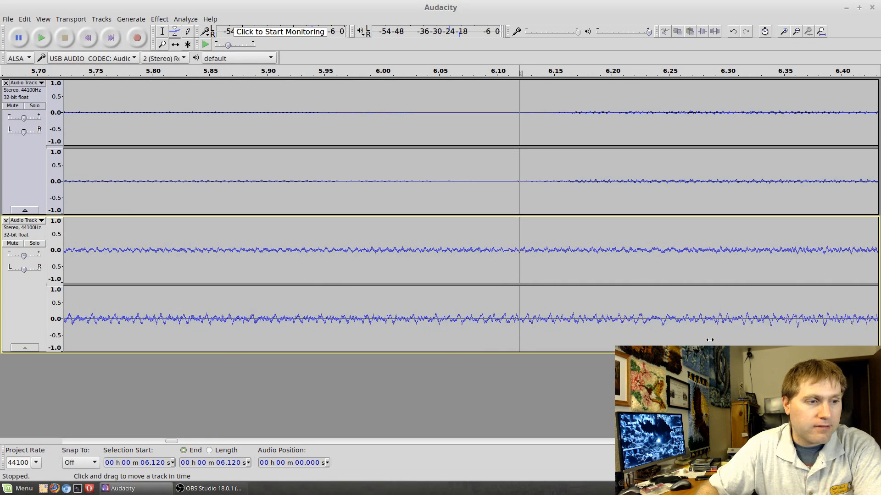
drag(362, 323, 557, 333)
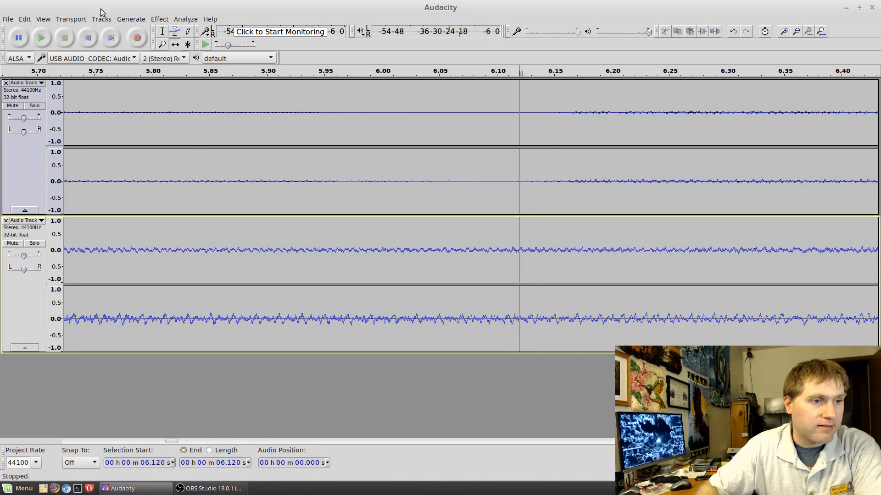
Fit the whole project in view and play the first track from 35.935 s for a few seconds using the Selection Tool
click(162, 31)
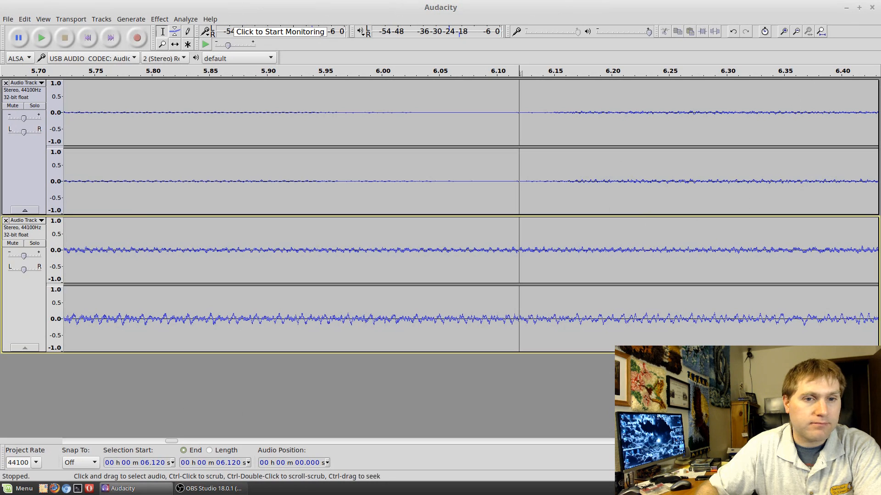
click(821, 32)
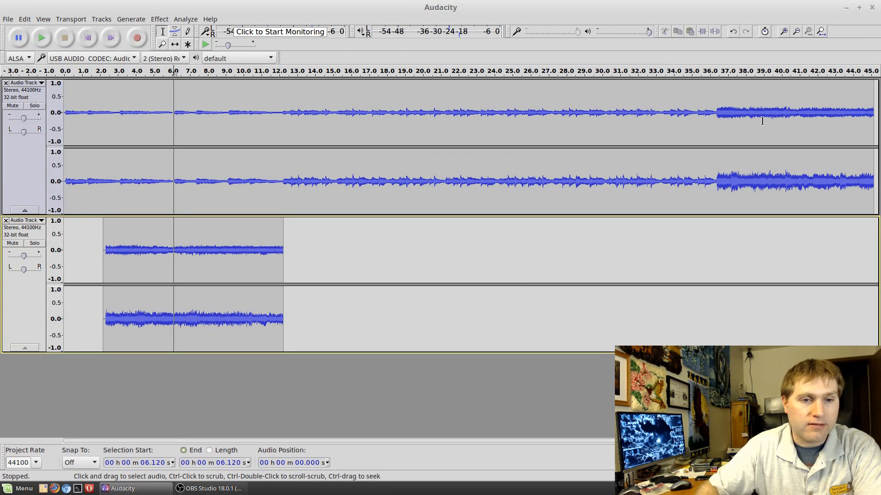
click(709, 105)
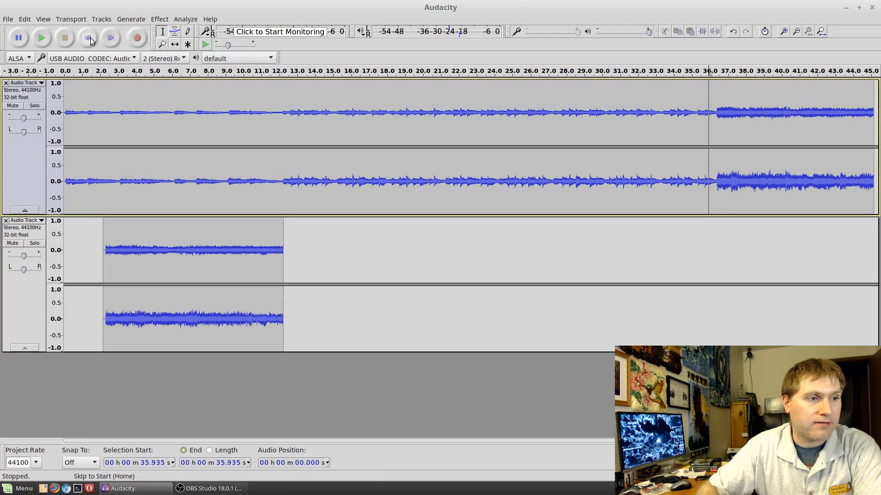
click(47, 41)
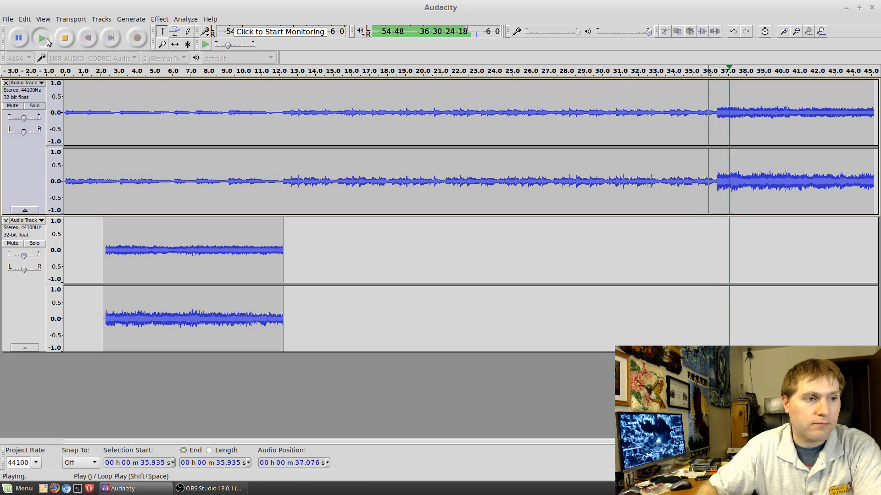
click(64, 38)
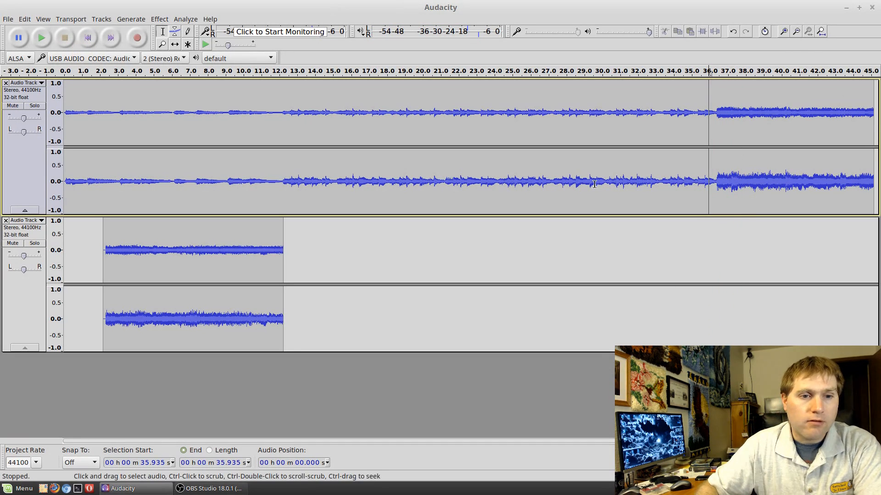
Select 22.789 to 28.748 s on the first track, fit the selection in view, and demonstrate zooming in and back out
drag(473, 93, 579, 105)
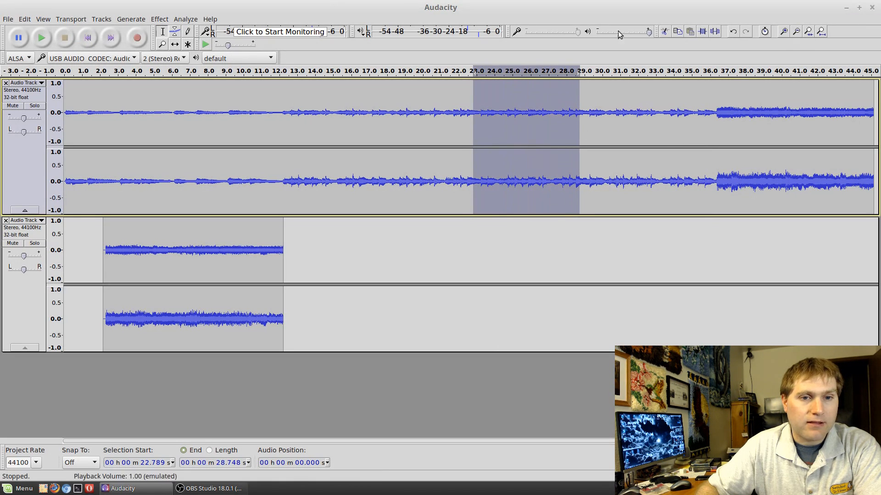
click(809, 32)
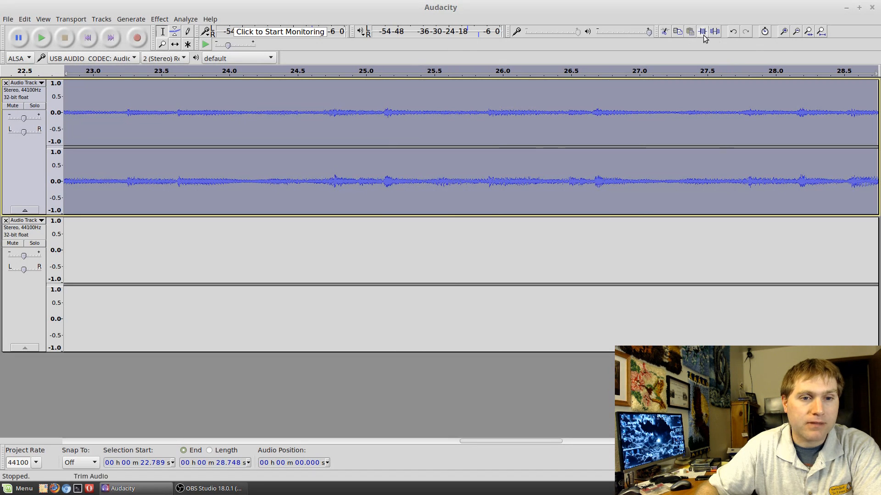
click(784, 32)
click(784, 32)
click(798, 31)
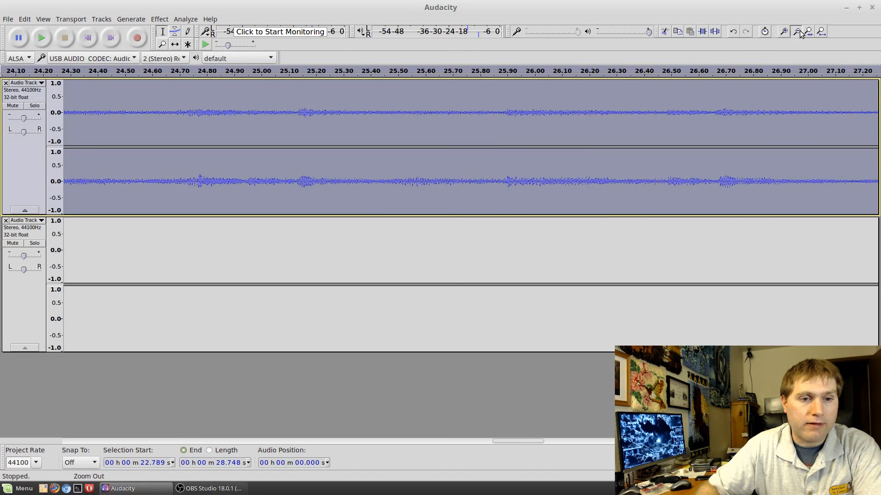
click(798, 31)
click(799, 31)
click(798, 31)
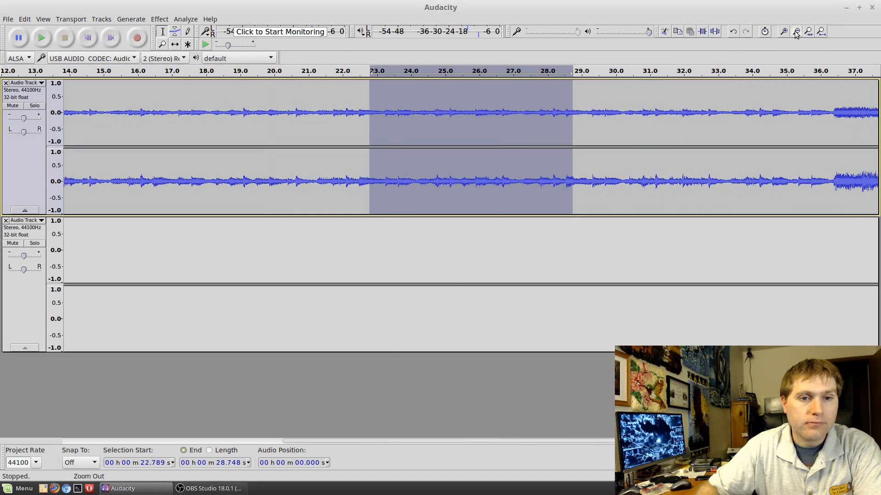
click(797, 31)
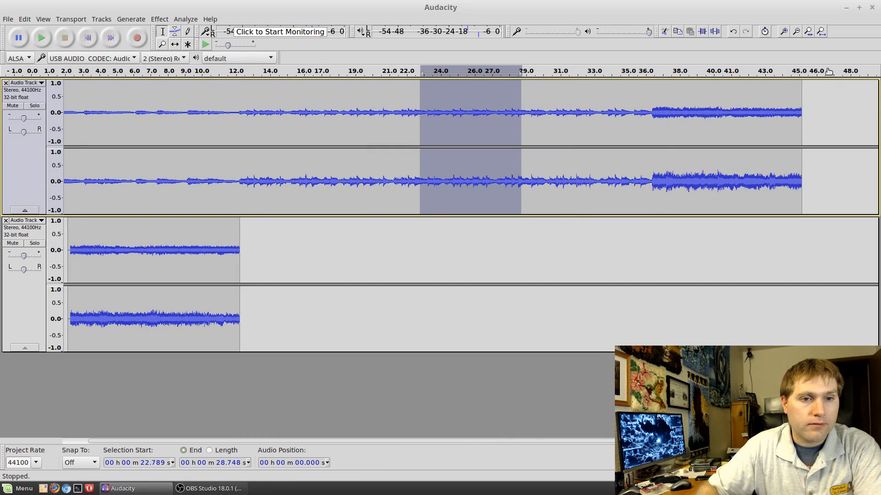
Select the entire second track and convert it from stereo to mono, clearing the selection
click(472, 275)
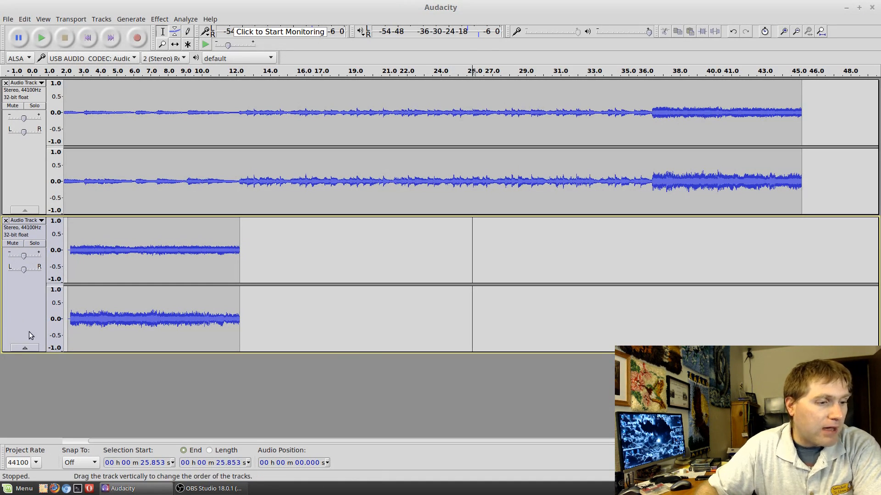
click(30, 301)
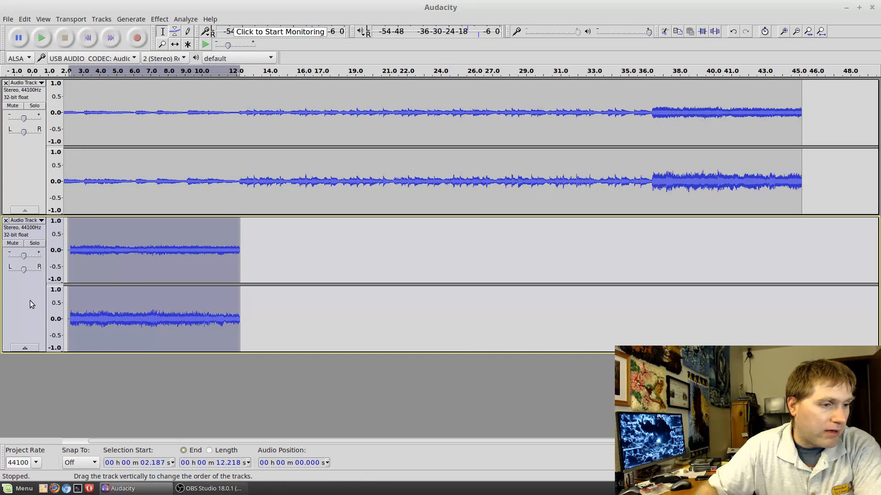
click(101, 20)
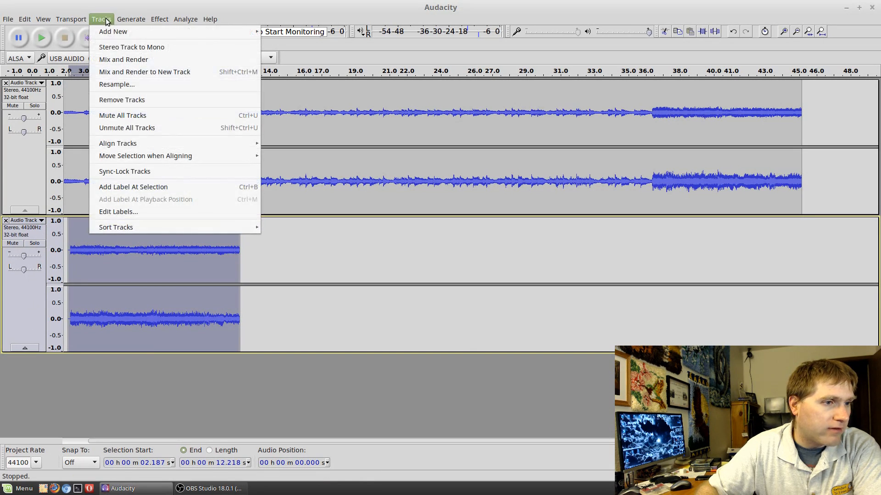
click(131, 47)
click(268, 427)
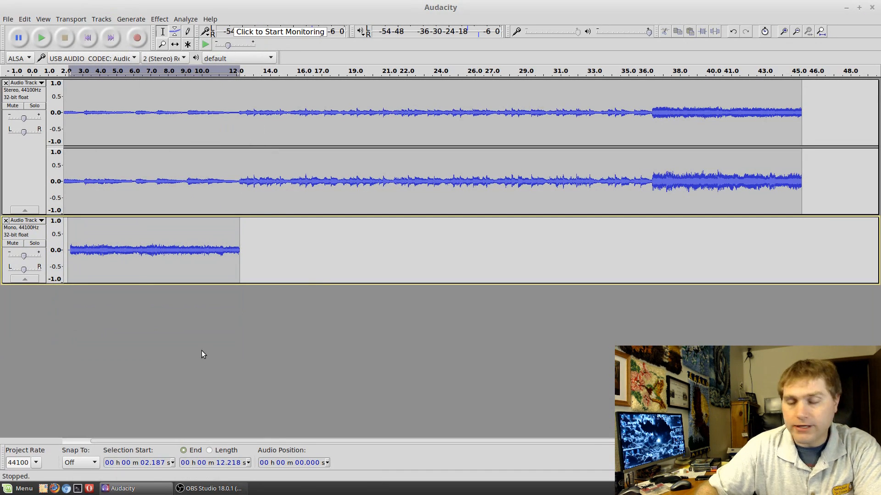
click(169, 255)
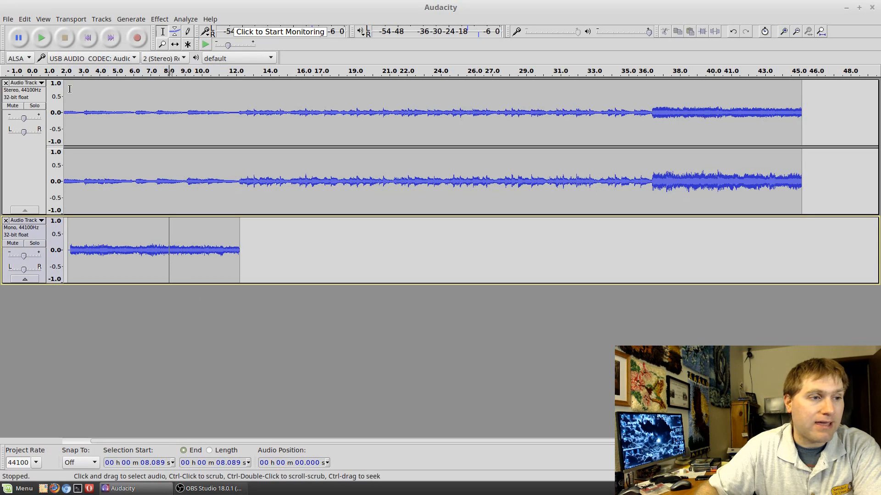
click(98, 20)
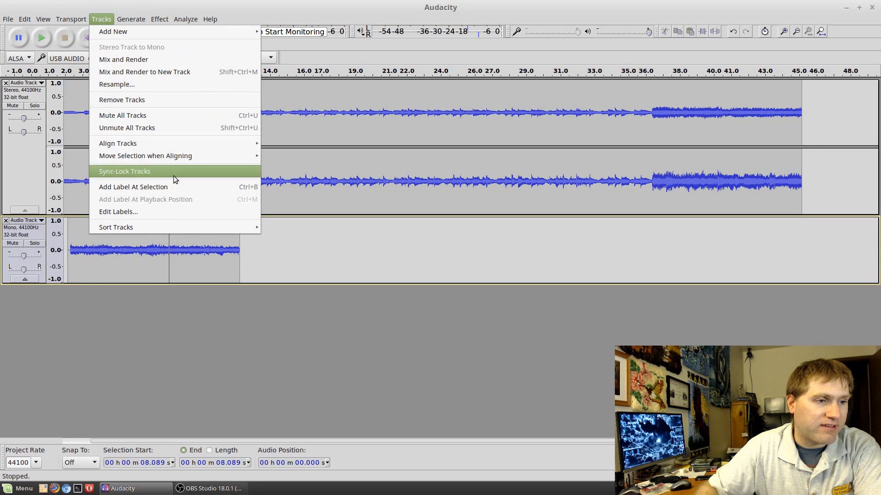
click(223, 337)
click(87, 256)
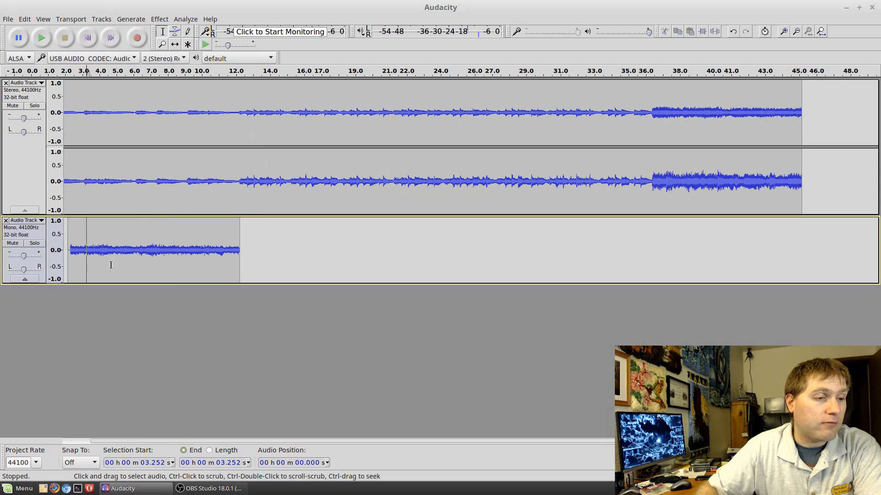
Try to duplicate the mono track without selecting it, and remove both duplicated tracks
click(26, 19)
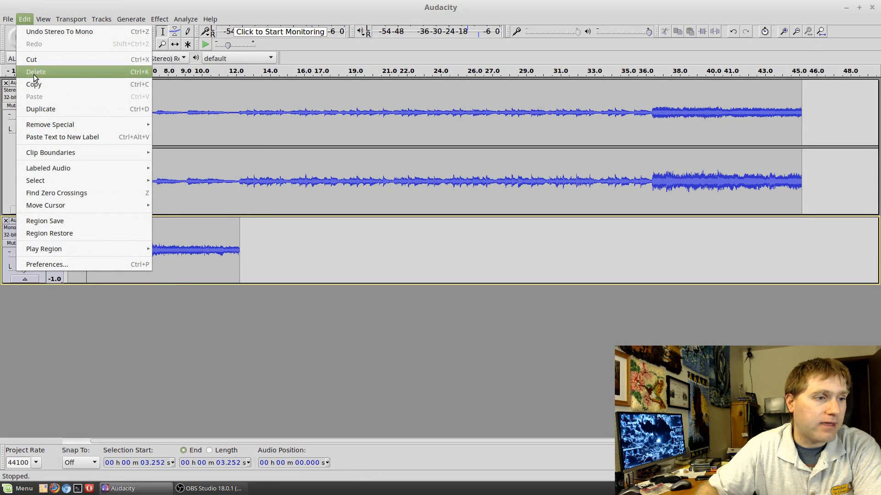
click(45, 104)
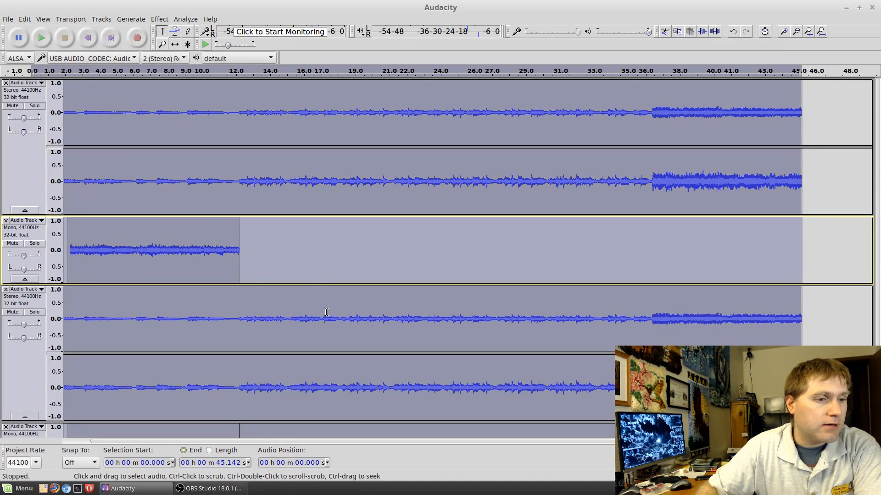
click(5, 289)
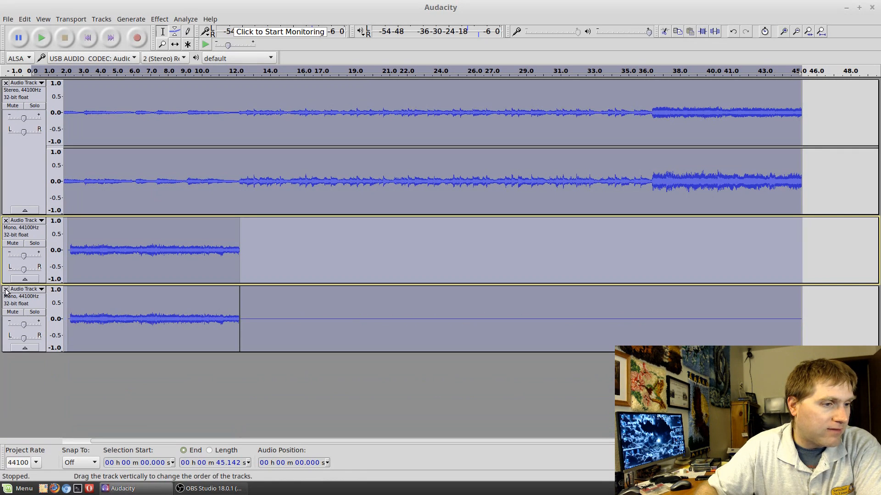
click(5, 290)
click(288, 255)
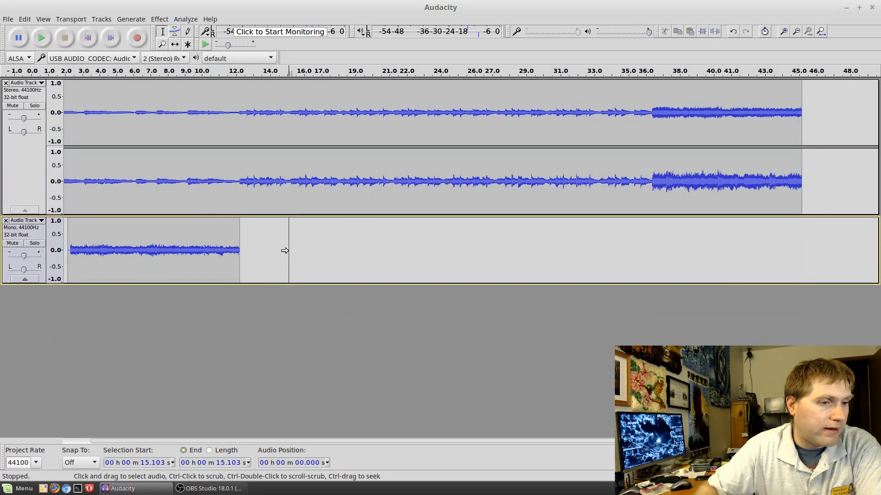
Select the entire mono track and duplicate it to a new track
click(29, 232)
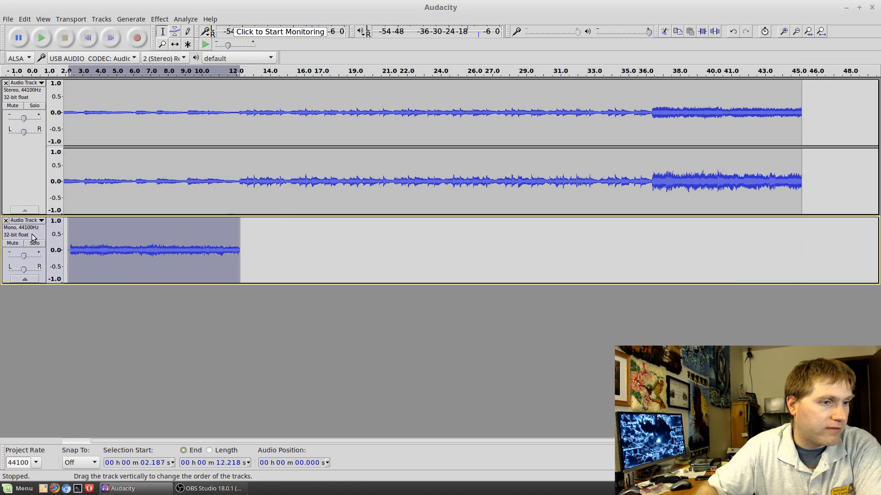
click(25, 19)
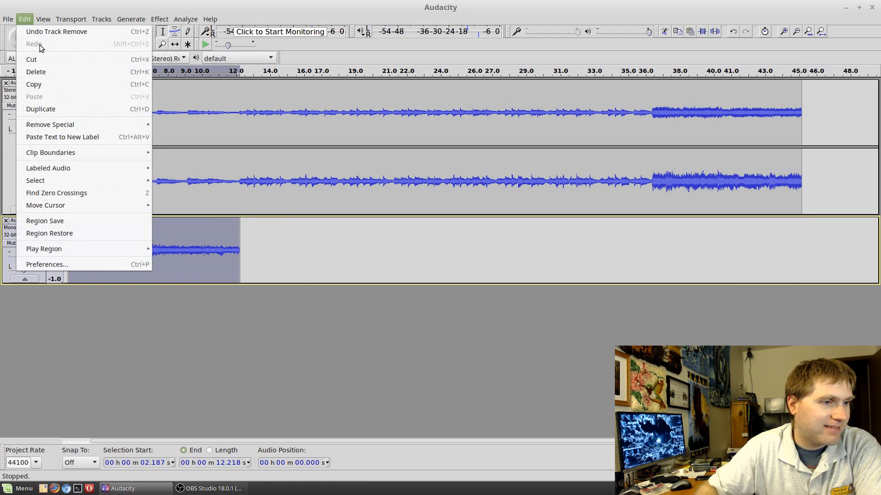
click(59, 107)
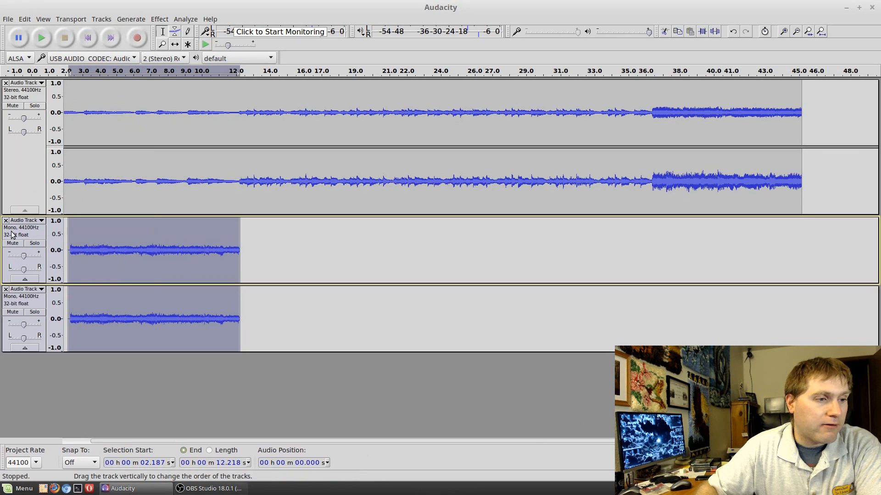
Assign the original mono track to the left channel and its duplicate to the right channel
click(41, 221)
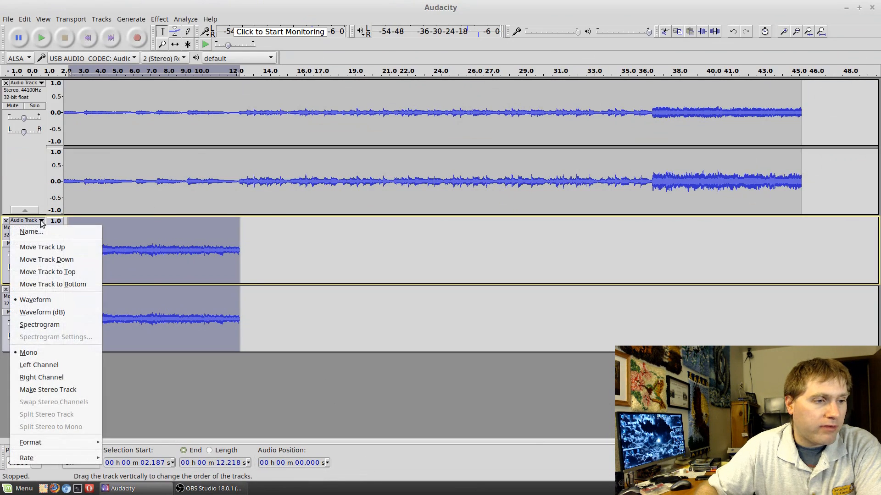
click(51, 364)
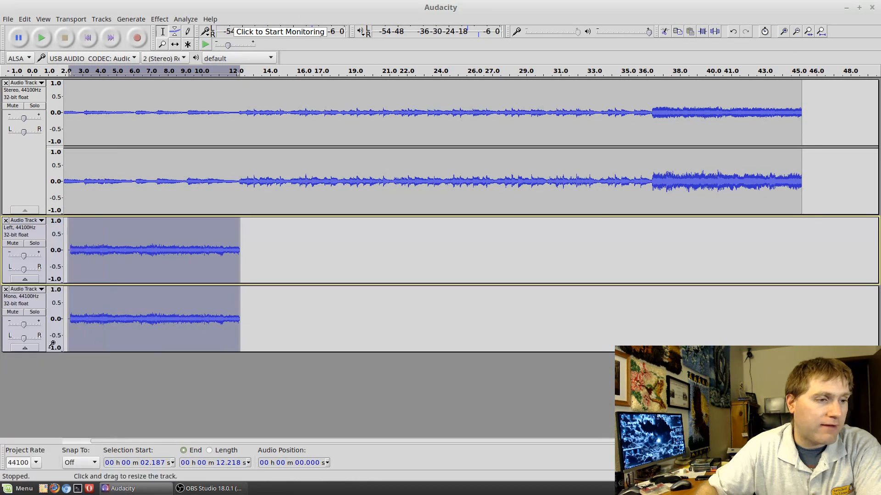
click(43, 289)
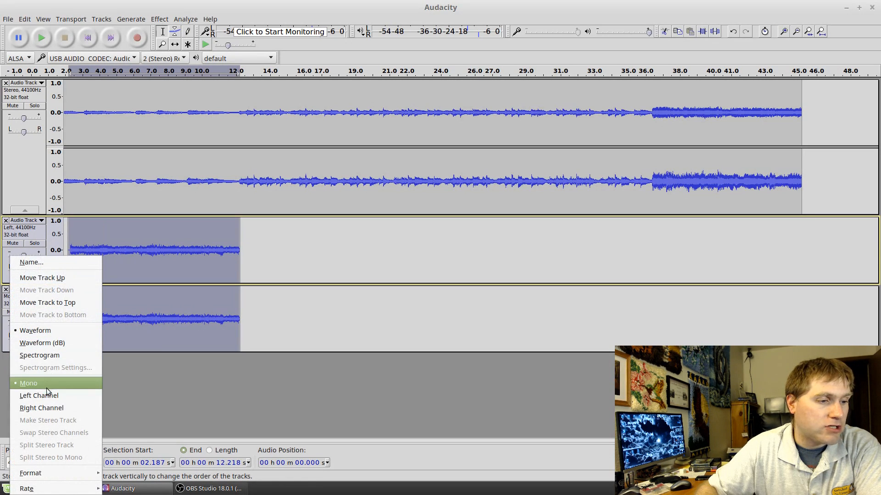
click(45, 403)
Combine the left-channel and right-channel tracks into a single stereo track
click(78, 250)
click(55, 251)
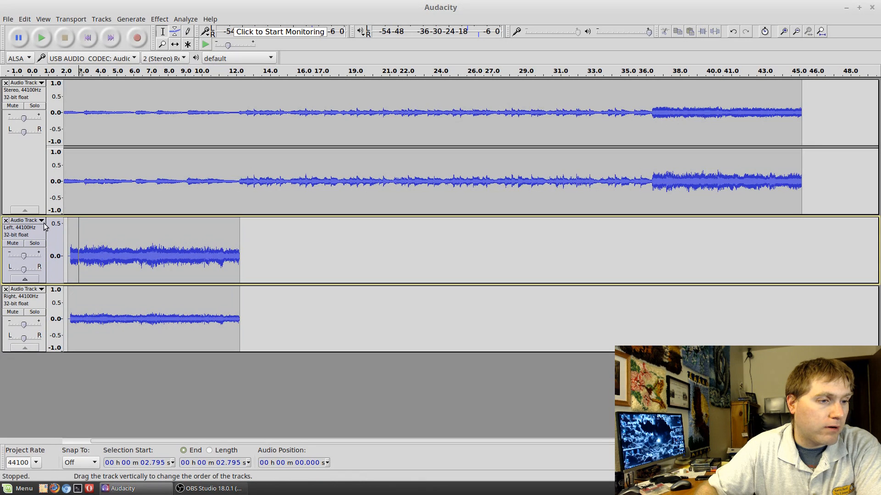
click(41, 221)
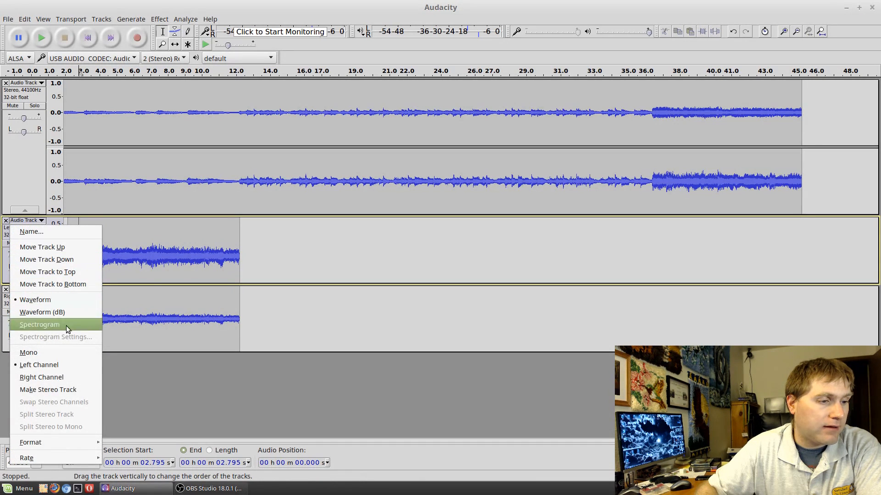
click(67, 389)
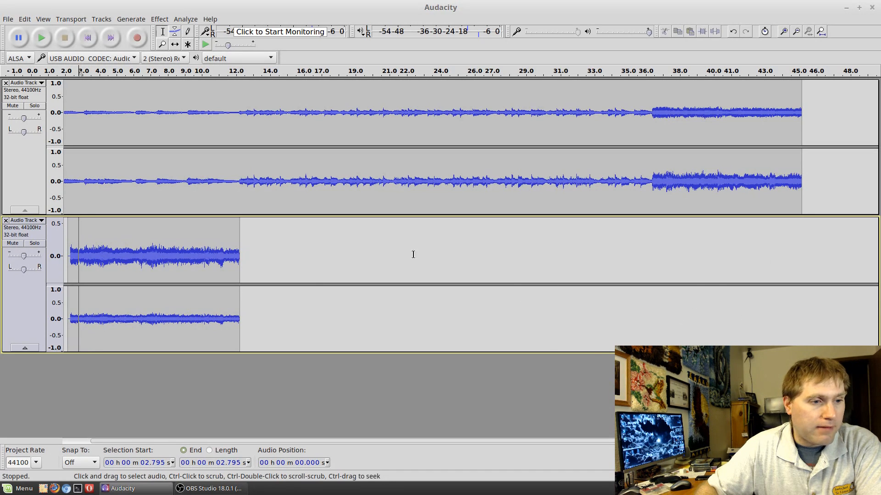
Select 4.327 to 11.421 s of the new stereo track and copy the audio
drag(167, 257, 105, 257)
click(340, 302)
click(25, 19)
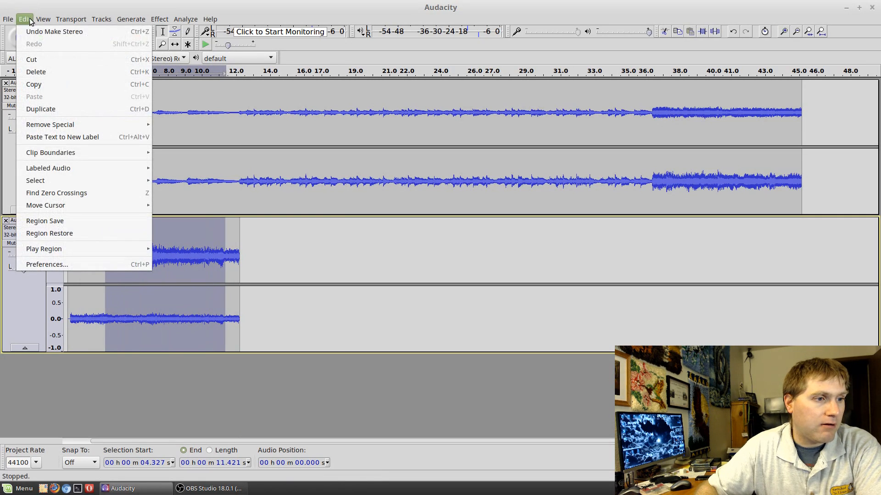
click(57, 83)
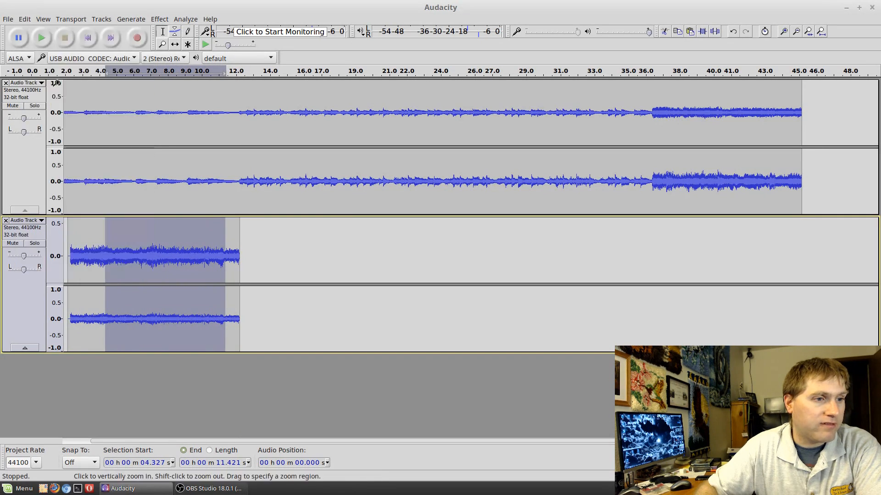
Paste the copied audio into the first track at 25.530 s
click(828, 130)
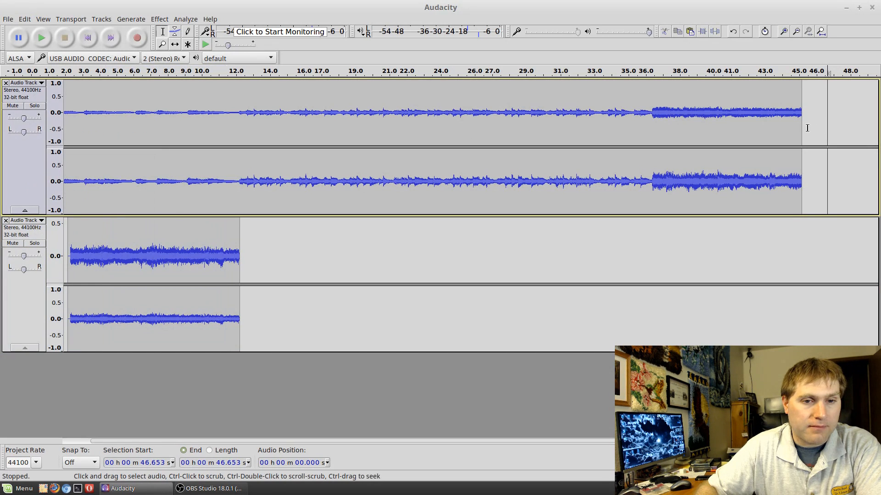
click(467, 121)
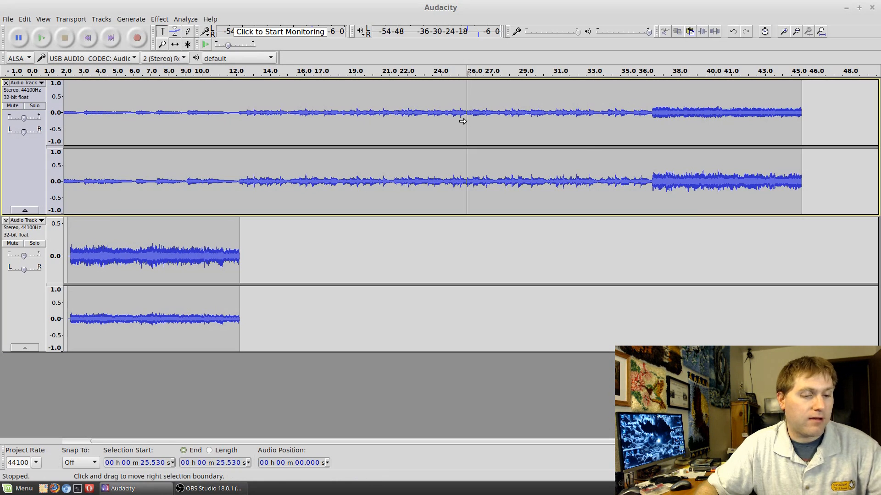
key(ctrl+v)
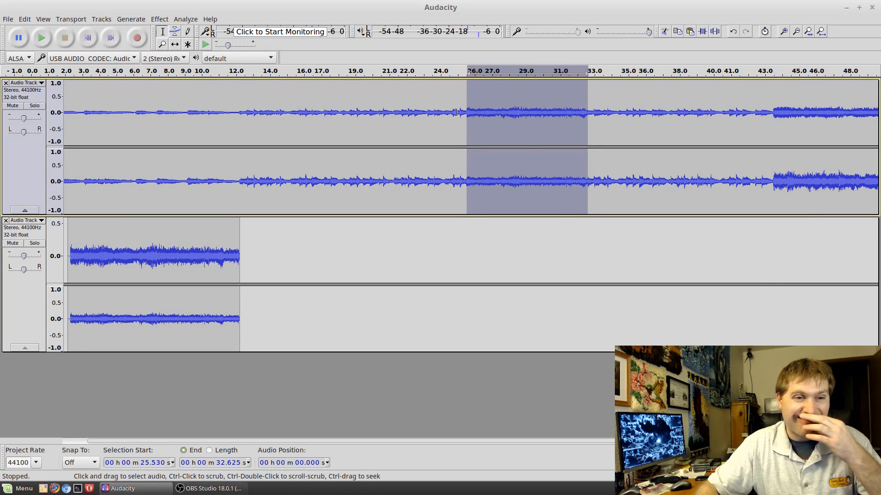
click(563, 229)
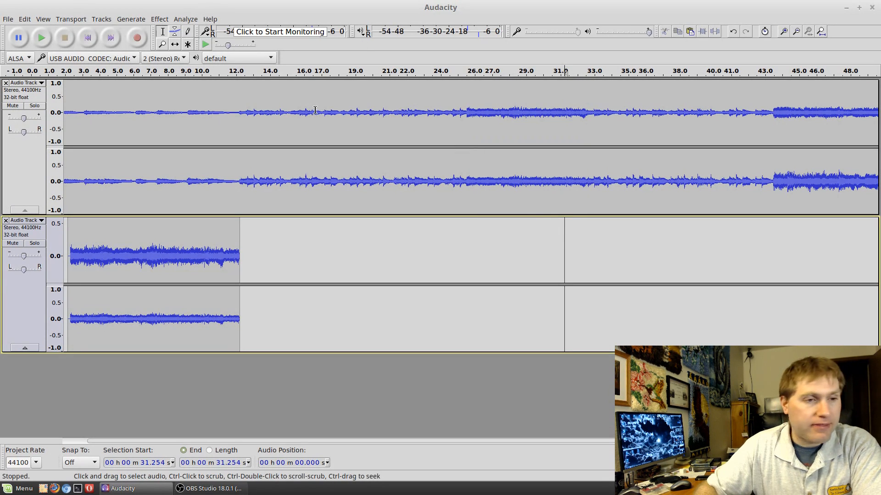
click(185, 19)
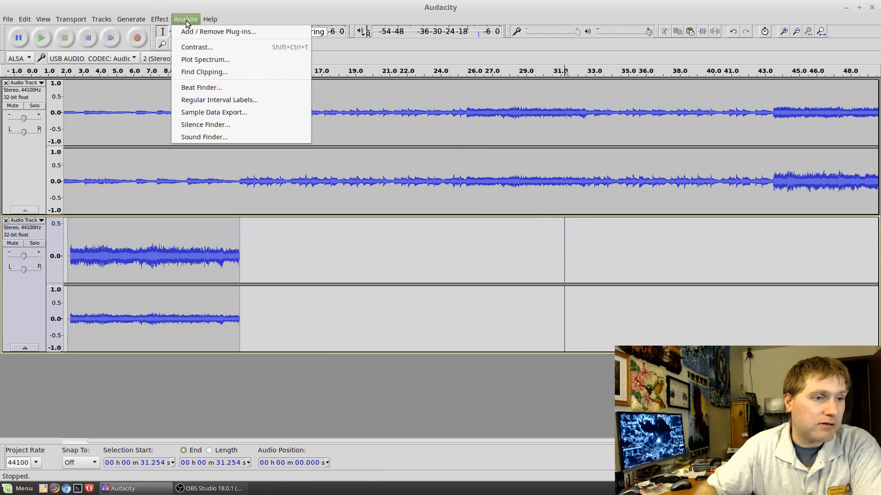
mouse_move(160, 19)
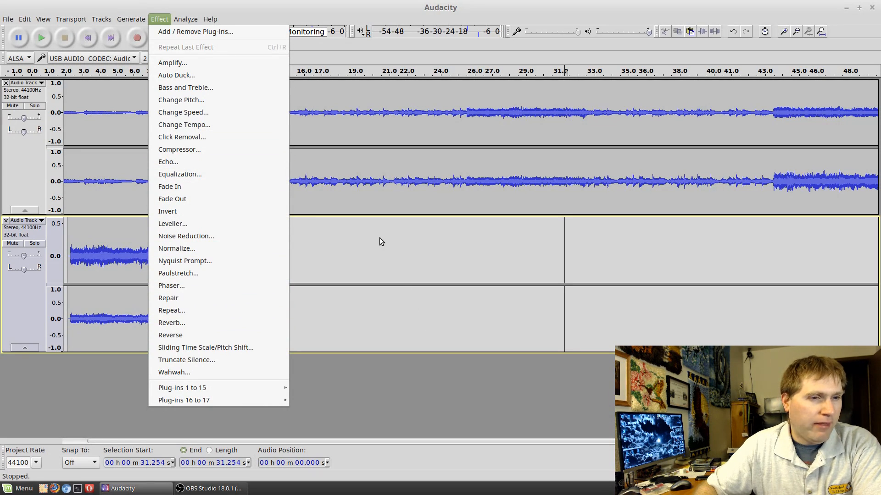
click(392, 269)
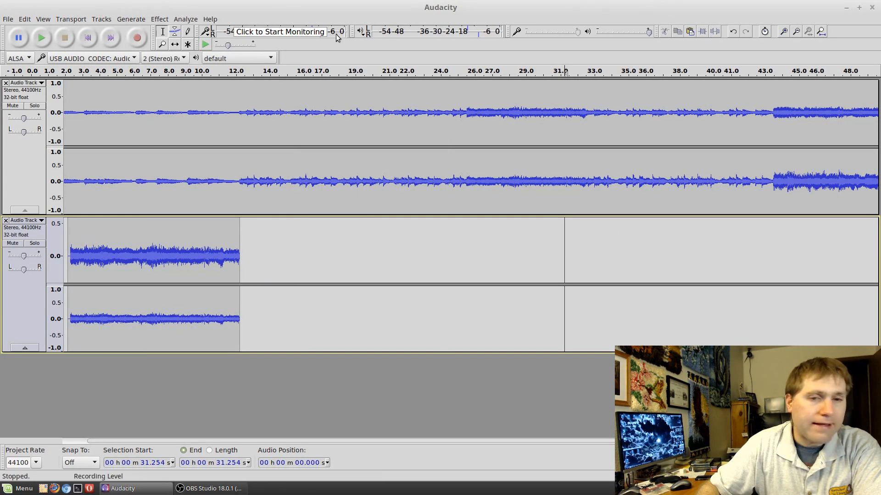
Remove the second stereo track and save the project to the Desktop folder as test.aup
click(6, 221)
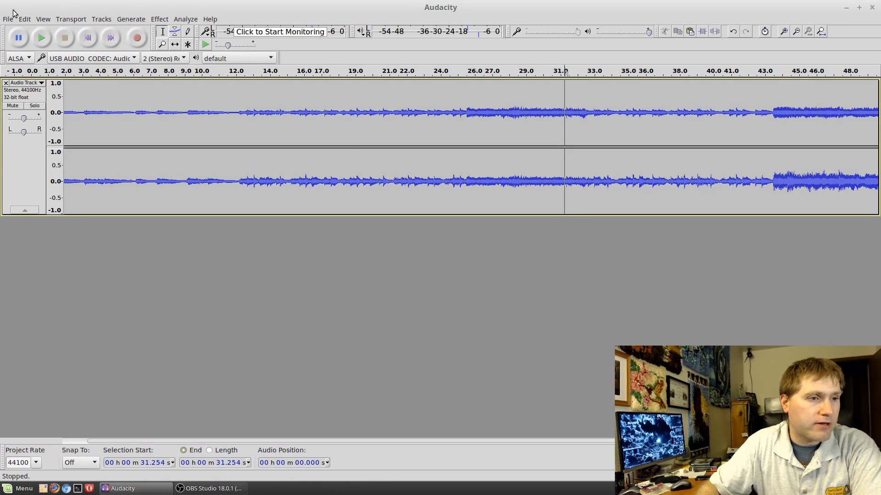
click(10, 21)
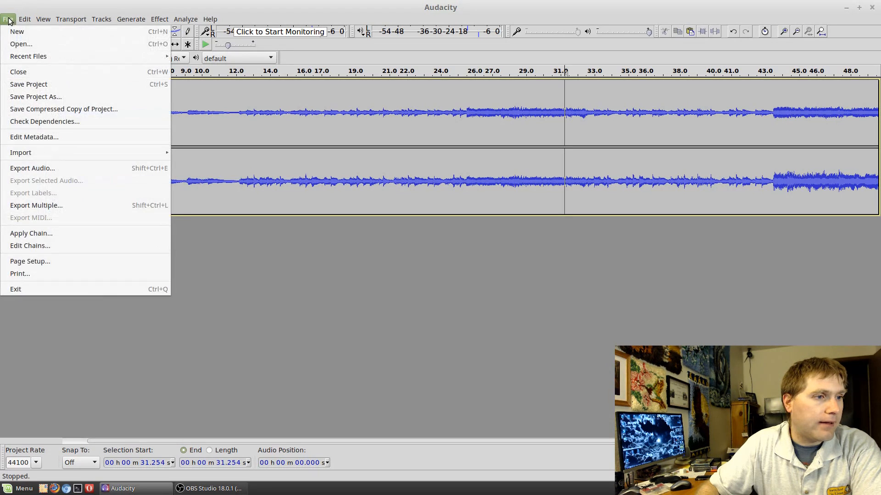
click(42, 86)
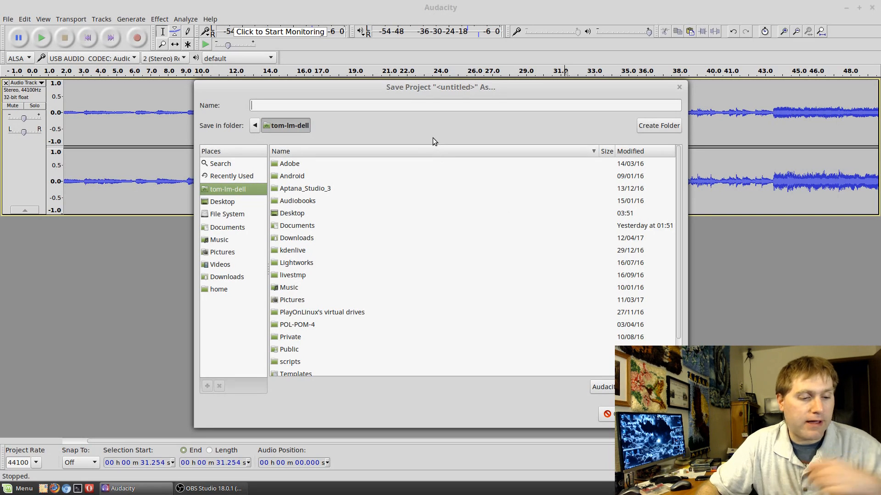
text(test)
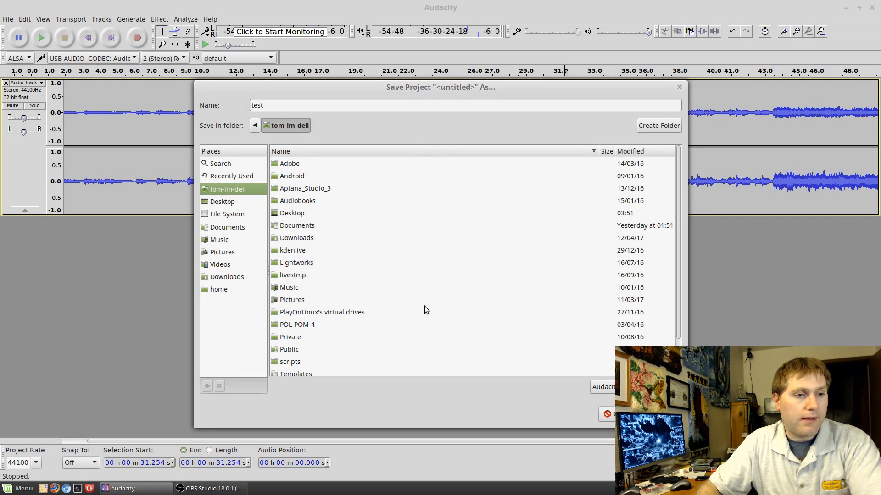
double_click(304, 215)
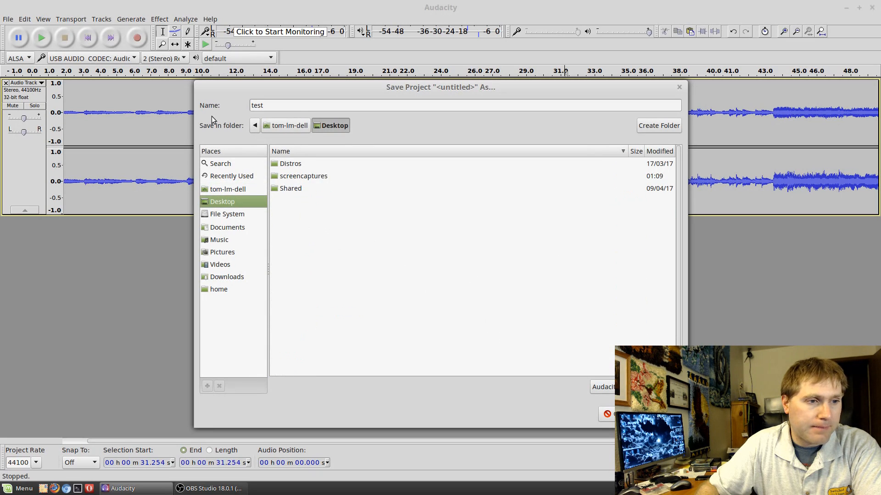
click(344, 109)
text(.)
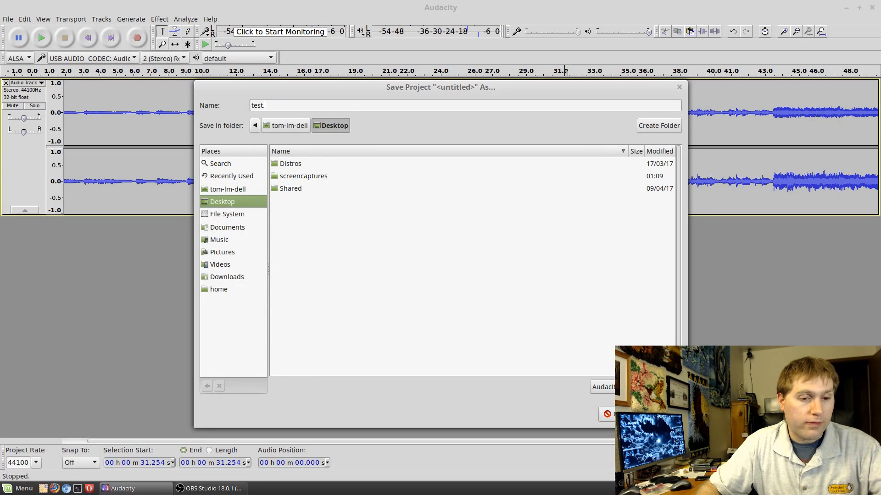
text(aup)
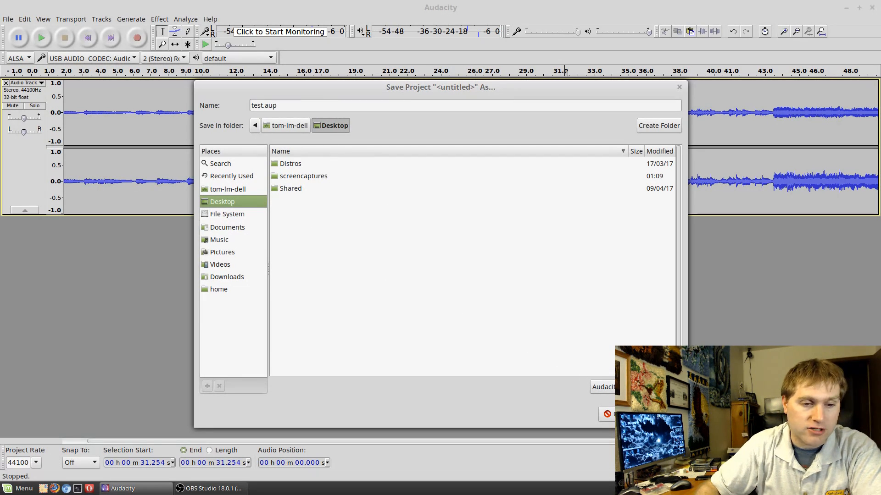
key(Return)
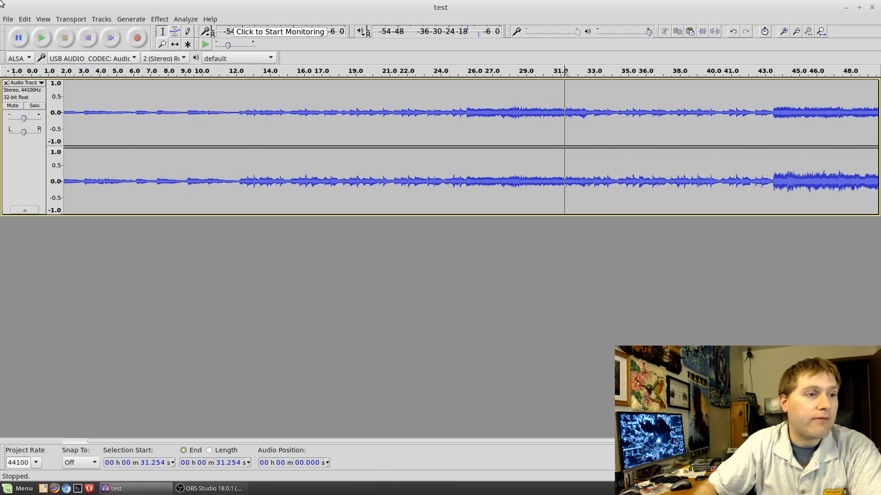
Export the audio to the Desktop as test.wav in WAV (Microsoft) 32-bit float PCM format, leaving the metadata blank
click(8, 18)
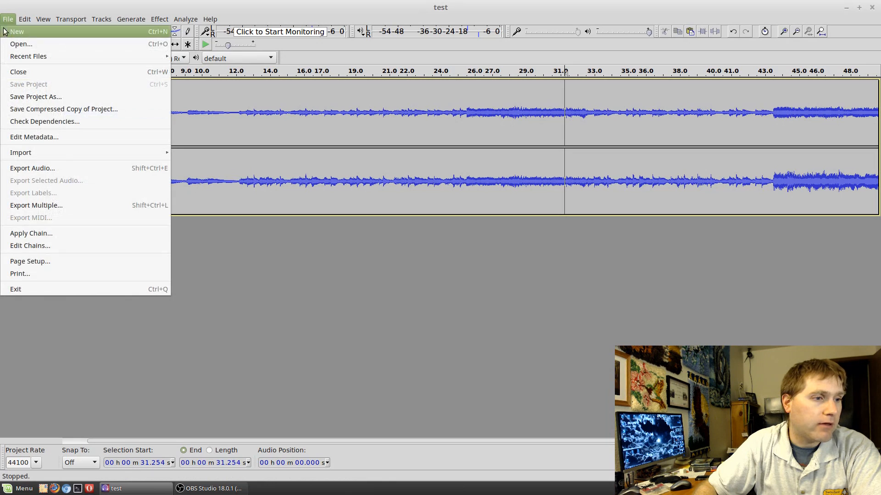
click(55, 169)
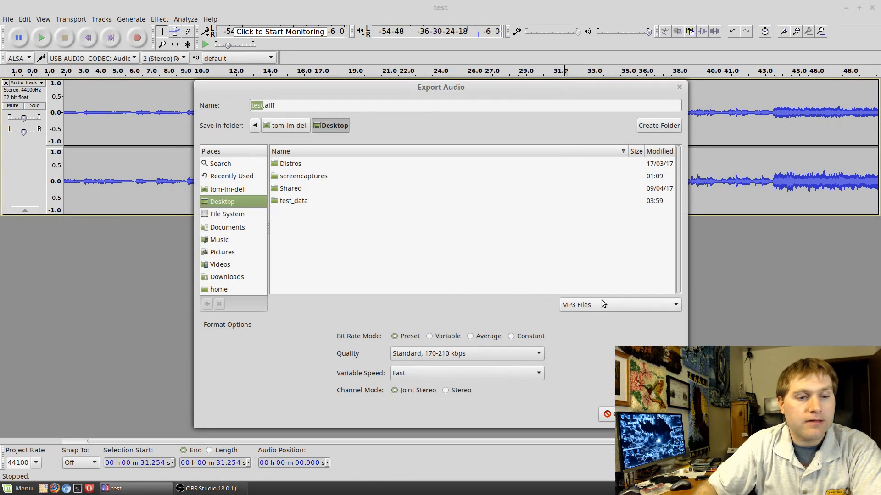
click(617, 307)
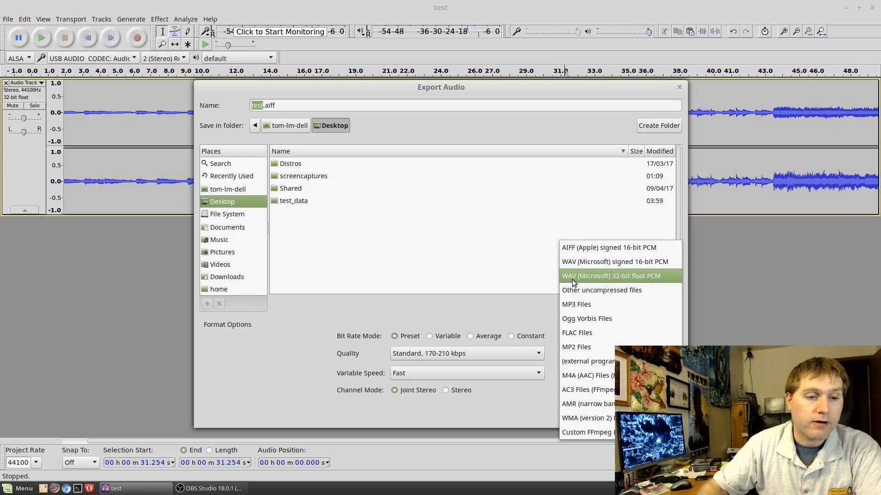
click(572, 276)
click(304, 102)
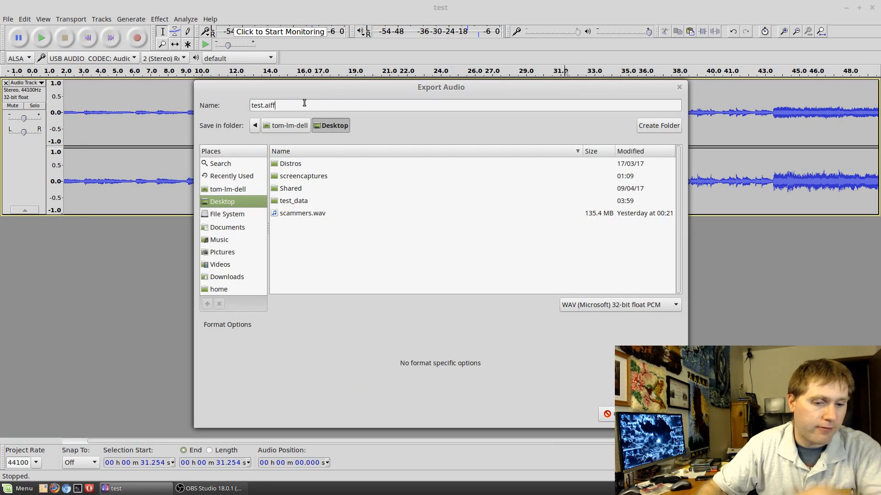
key(BackSpace)
key(BackSpace)
key(BackSpace)
key(BackSpace)
text(w)
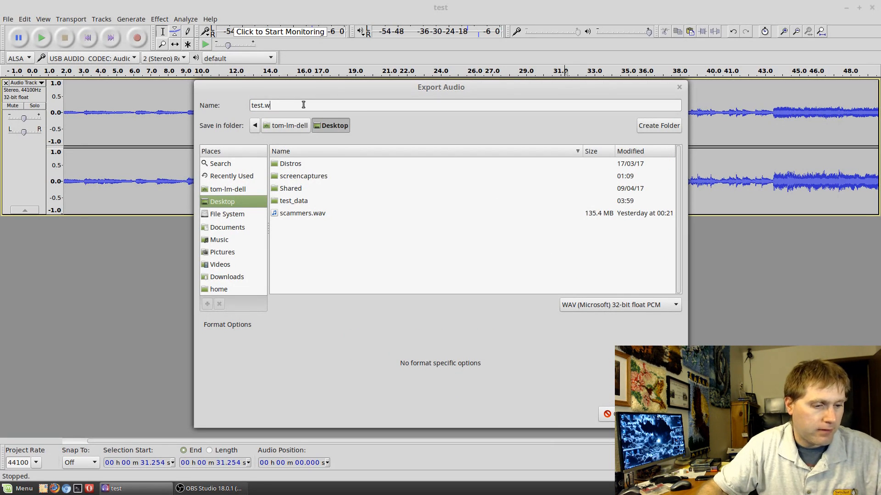
text(av)
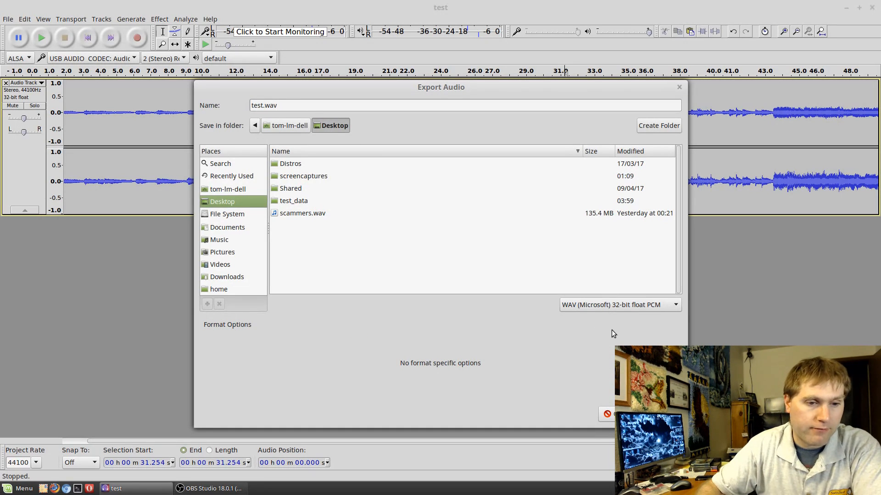
click(660, 414)
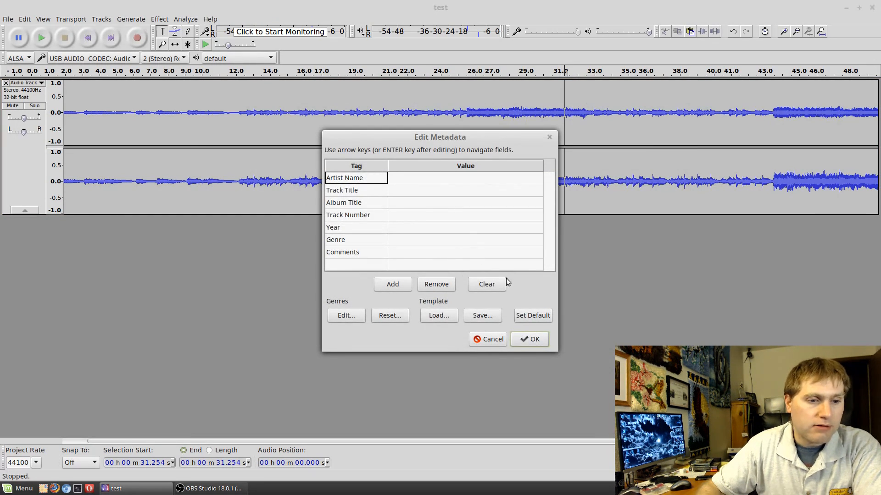
click(530, 339)
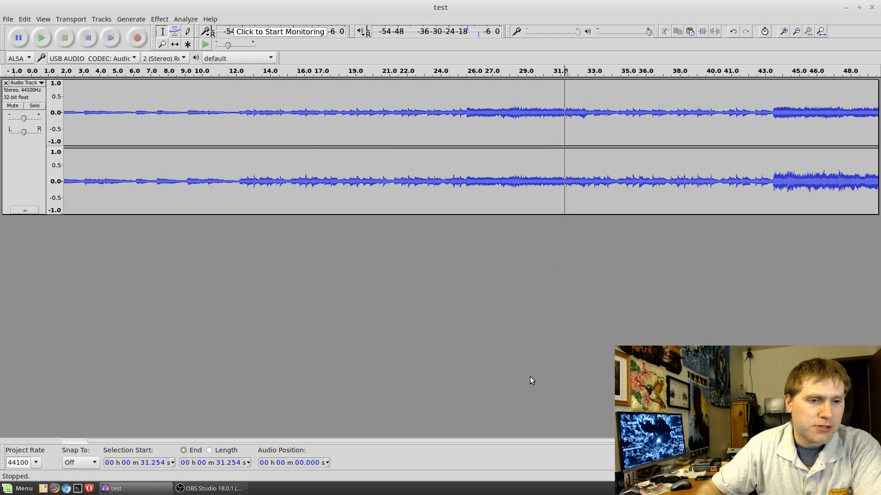
Start another audio export to the Desktop with the MP3 Files format and the file name test.mp3
click(8, 20)
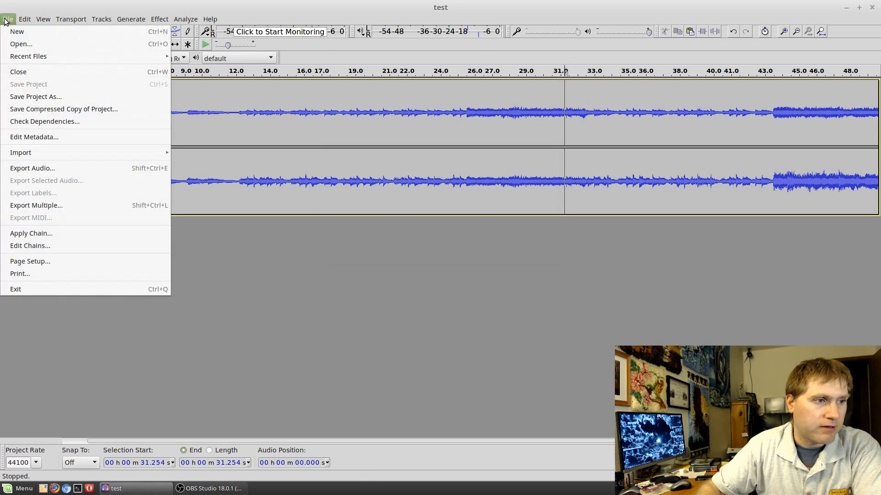
click(76, 167)
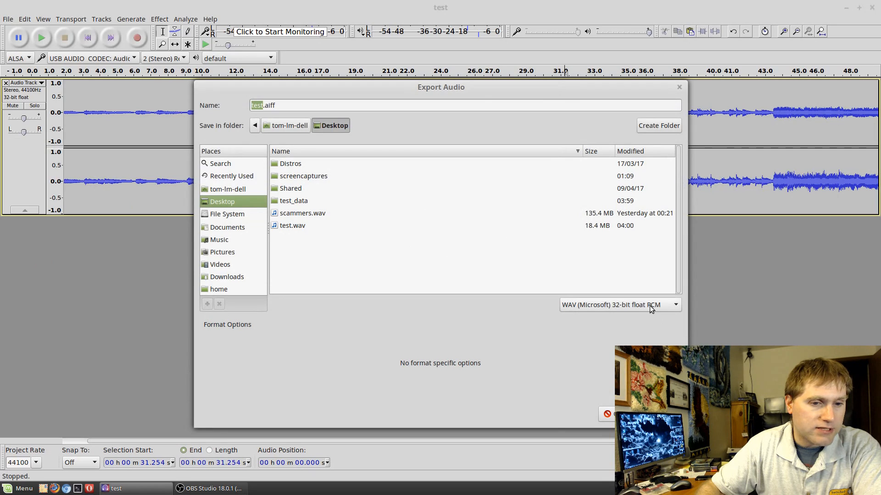
click(649, 305)
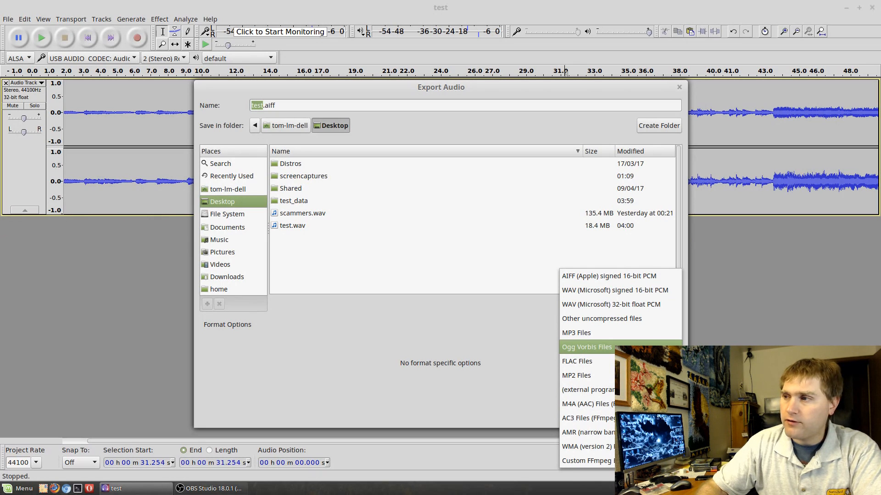
click(613, 334)
click(293, 109)
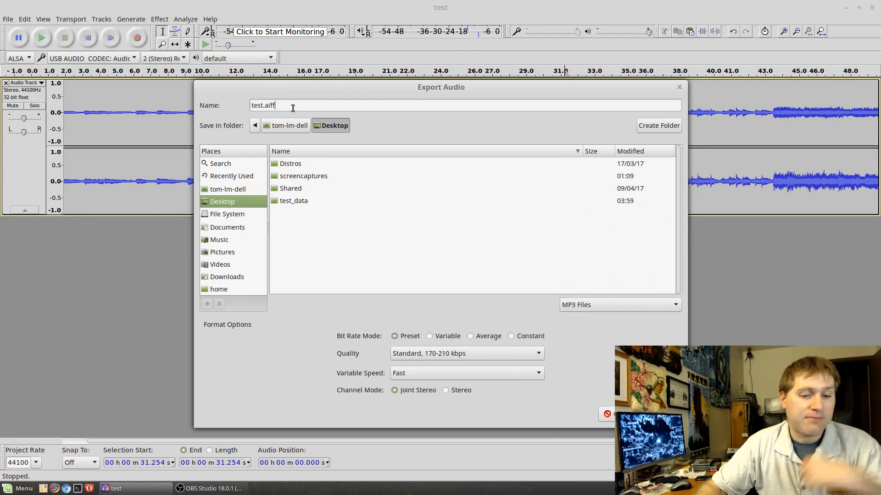
key(BackSpace)
key(BackSpace)
key(BackSpace)
key(BackSpace)
text(mp3)
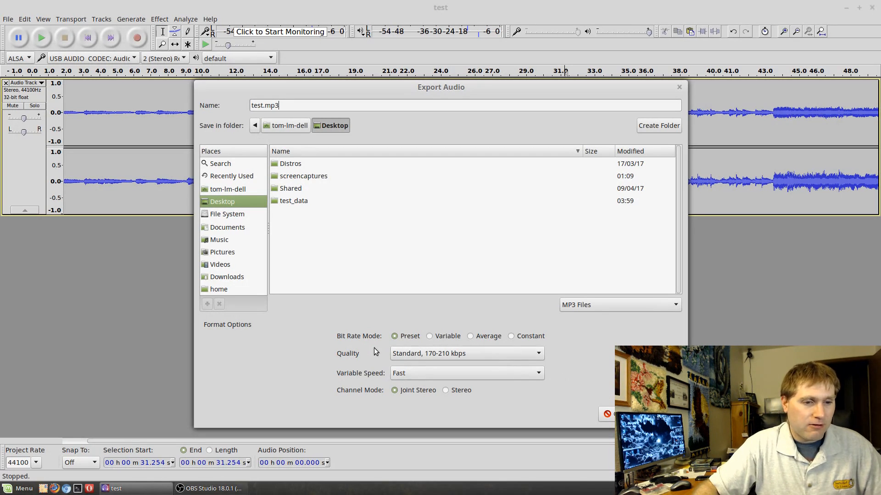
Set the MP3 quality preset to Extreme, 220-260 kbps, and complete the export with blank metadata
click(436, 354)
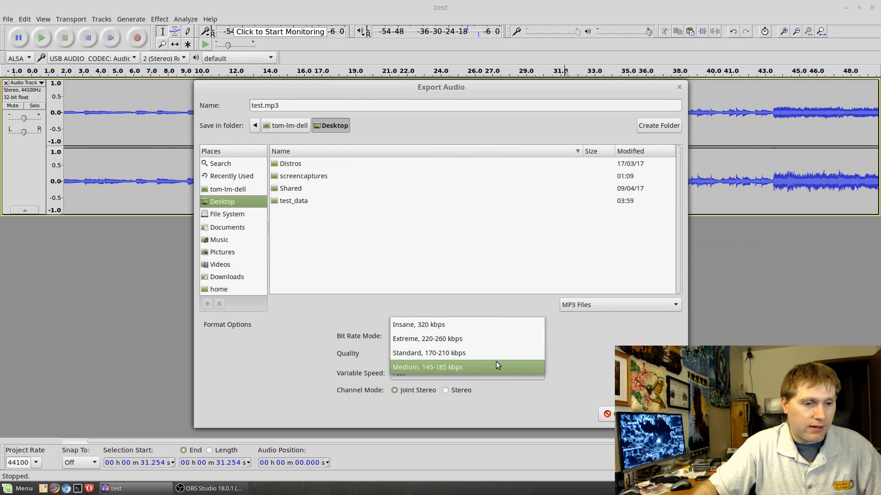
click(460, 343)
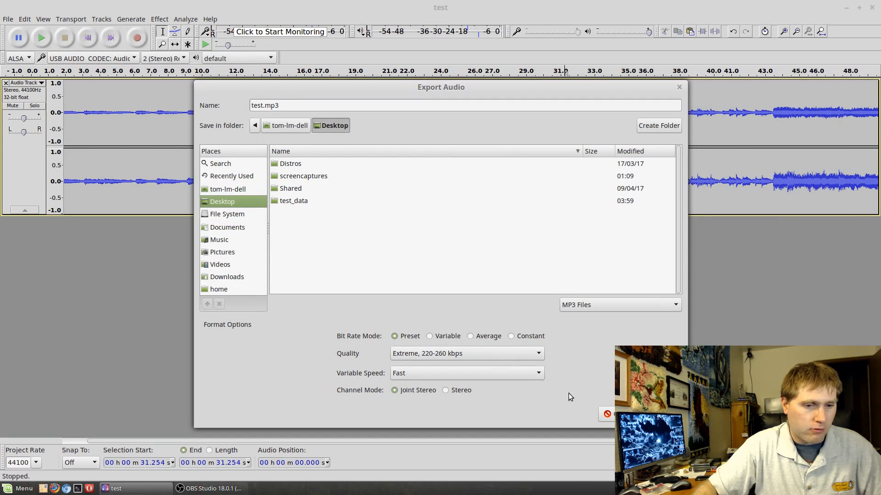
click(661, 414)
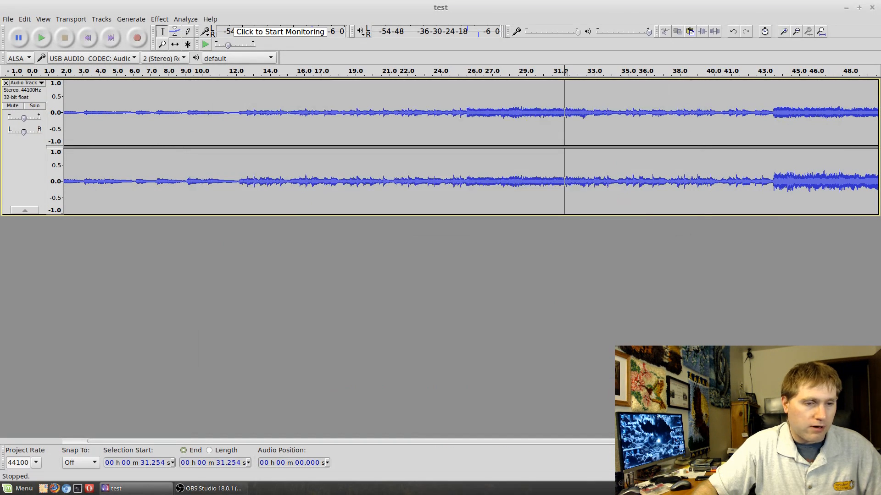
click(528, 340)
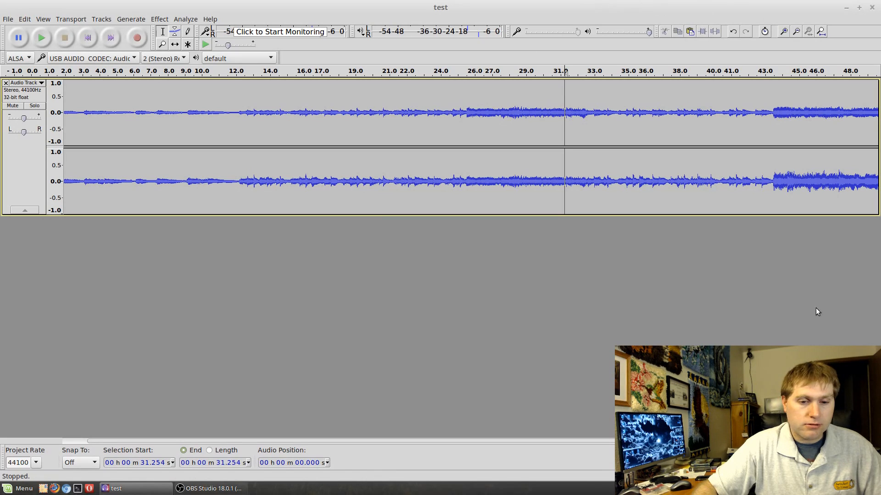
Minimize Audacity to show the desktop, view the properties of the test.aup project file, and close them
click(846, 7)
click(394, 251)
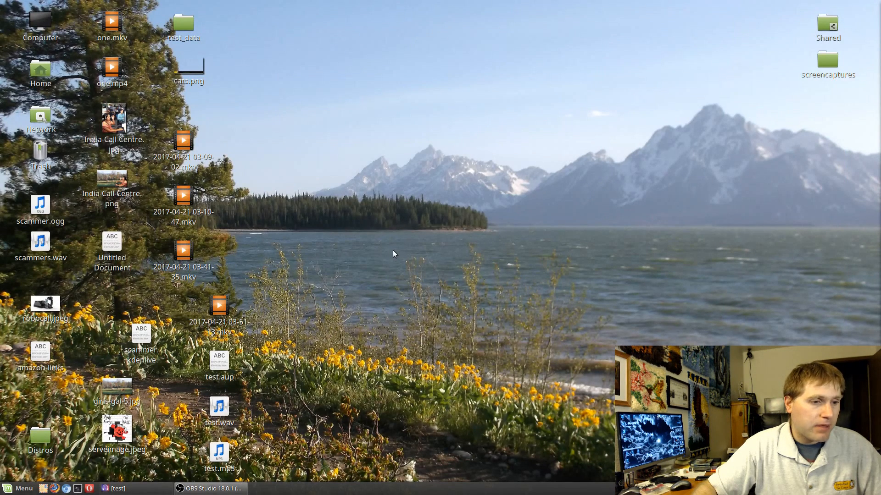
click(228, 360)
right_click(223, 365)
click(252, 357)
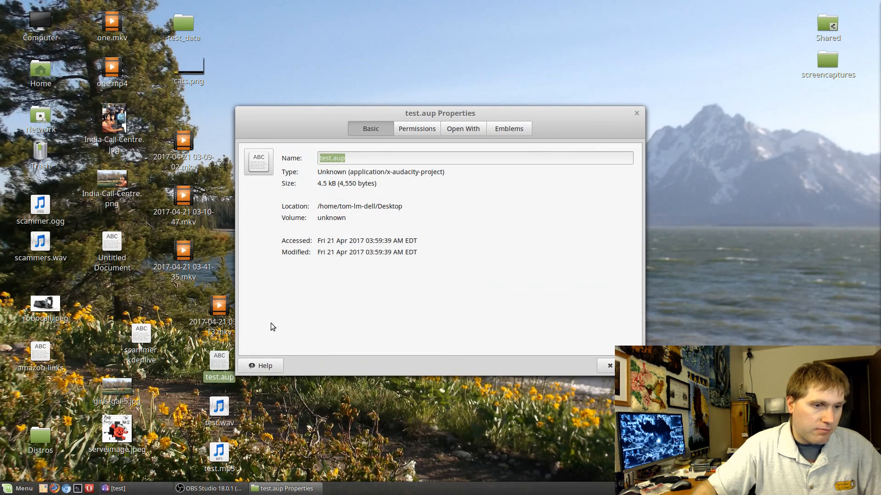
click(637, 114)
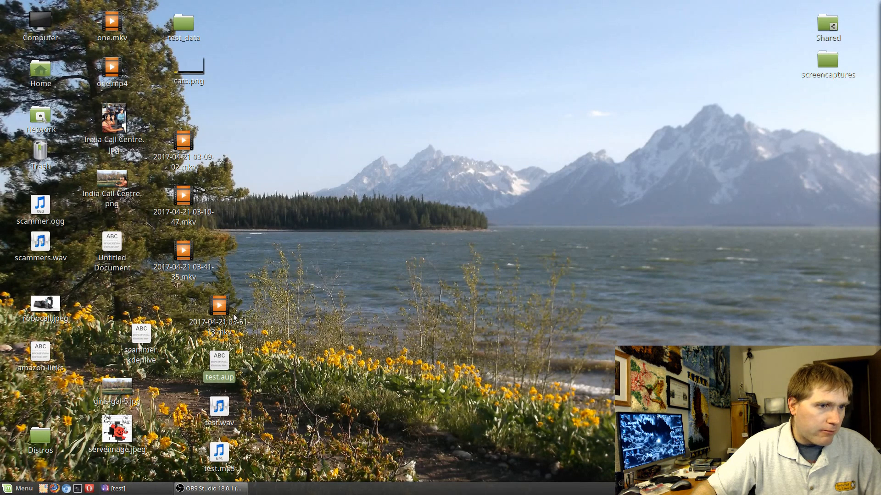
Open the test_data folder on the desktop and go into e00/d00 to examine the project's audio data files
click(179, 26)
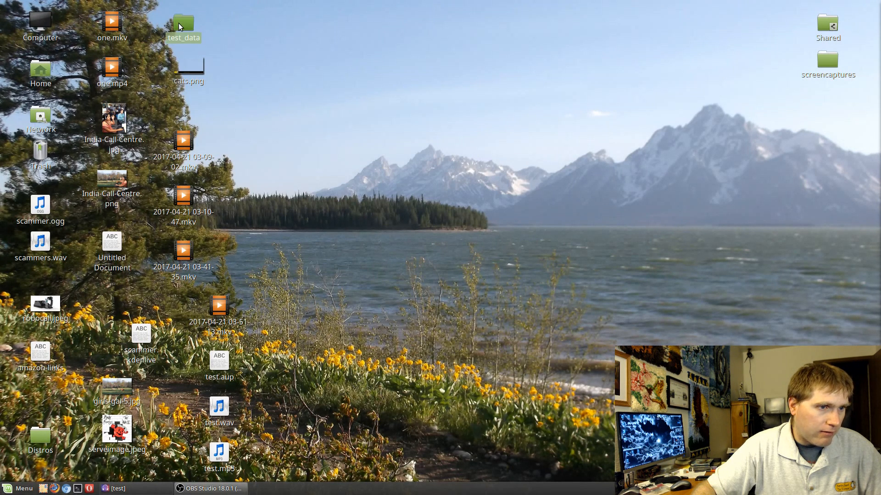
double_click(179, 25)
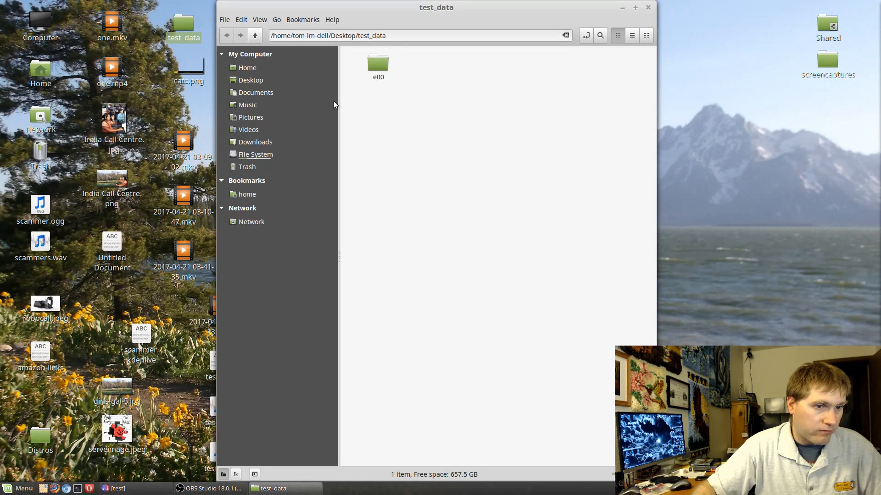
double_click(379, 67)
double_click(377, 64)
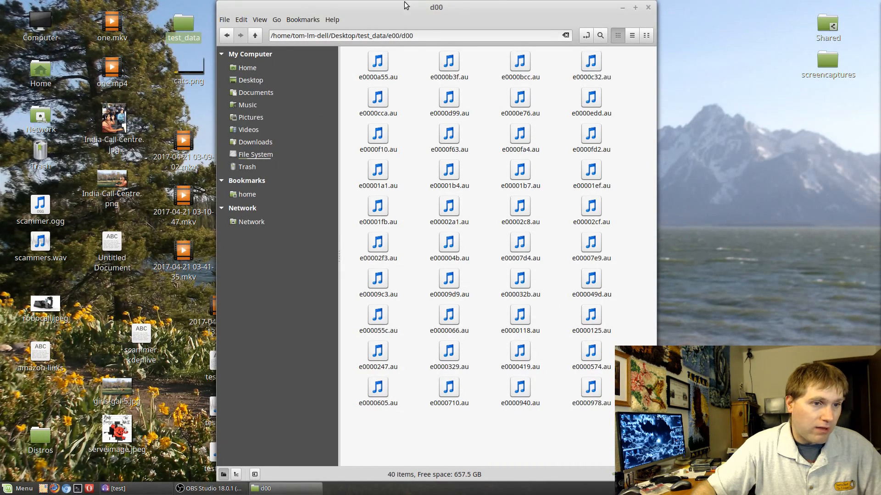
Close the d00 folder window, view the properties of the test_data folder on the desktop, and close them
click(647, 8)
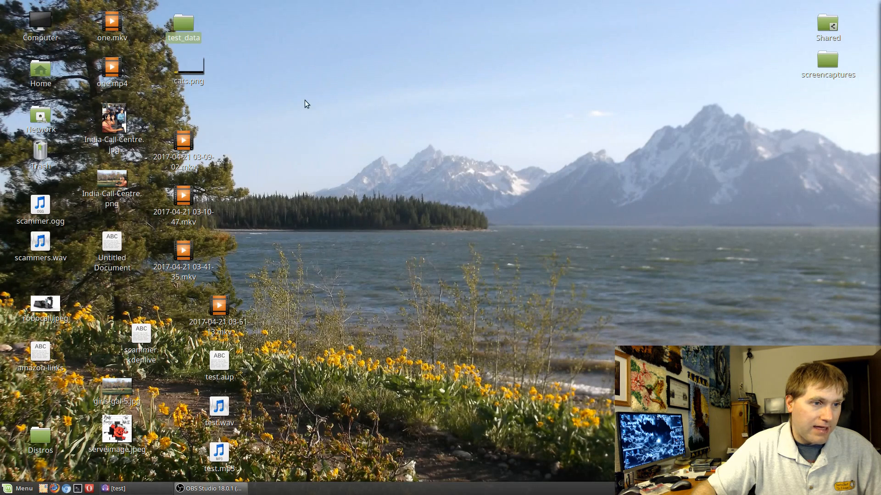
right_click(183, 23)
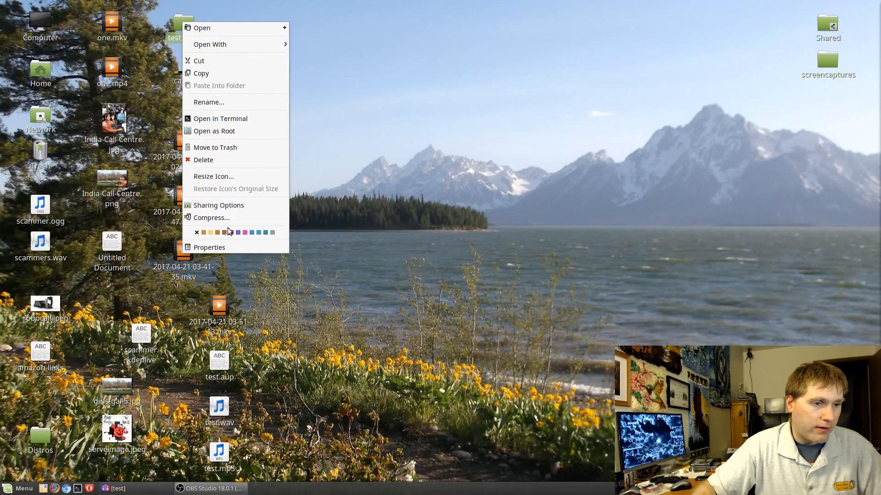
click(229, 245)
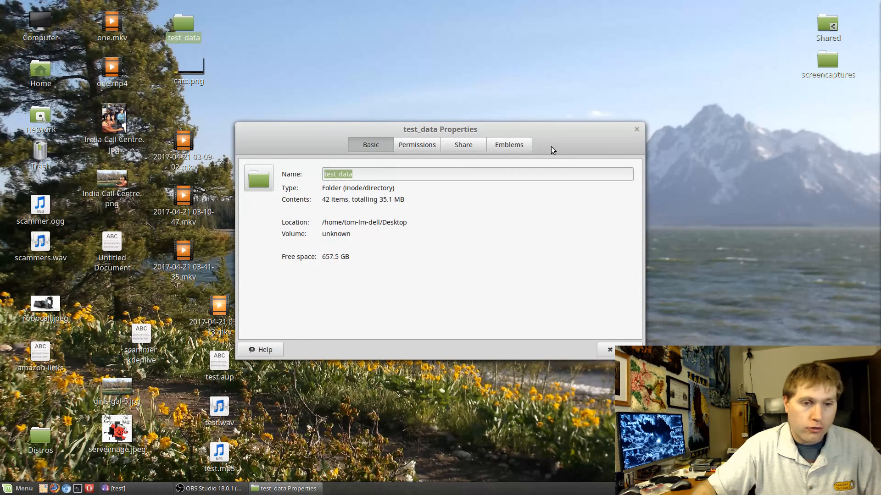
click(637, 128)
View the properties of the exported test.wav file on the desktop to check its size, and close them
click(224, 412)
right_click(223, 412)
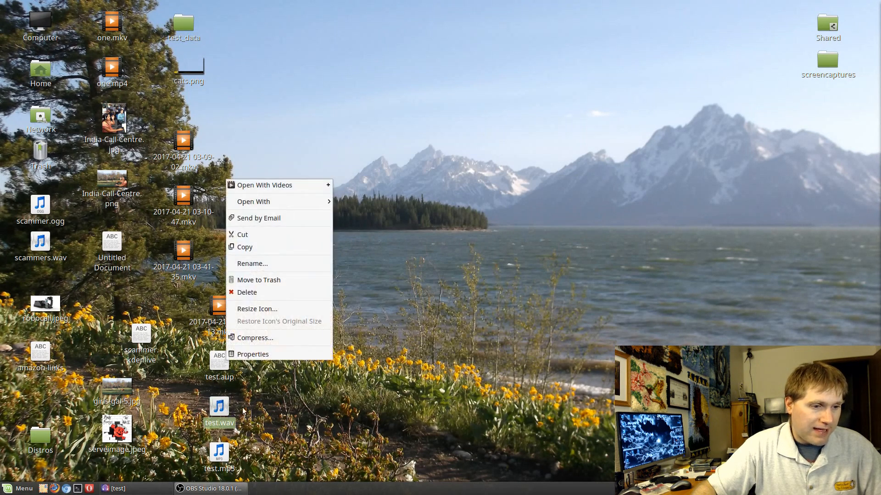
click(267, 357)
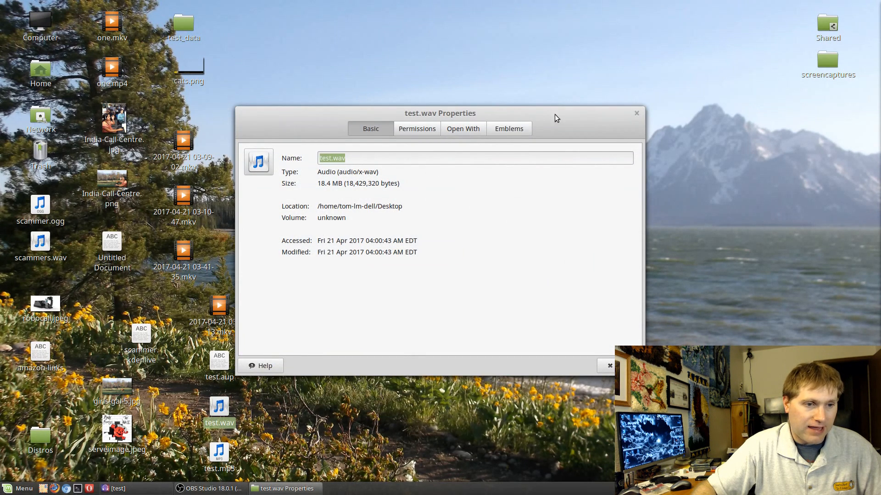
click(636, 113)
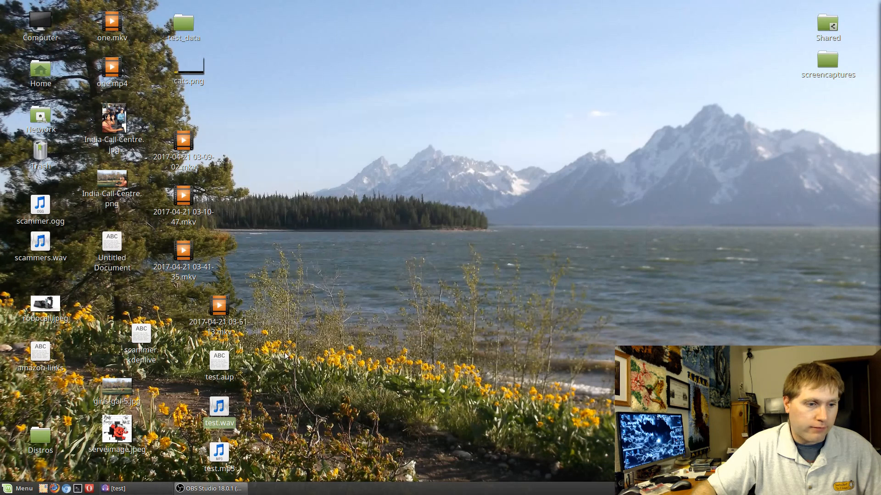
View the properties of the exported test.mp3 file to check its size, close them, and switch back to the Audacity project
right_click(221, 452)
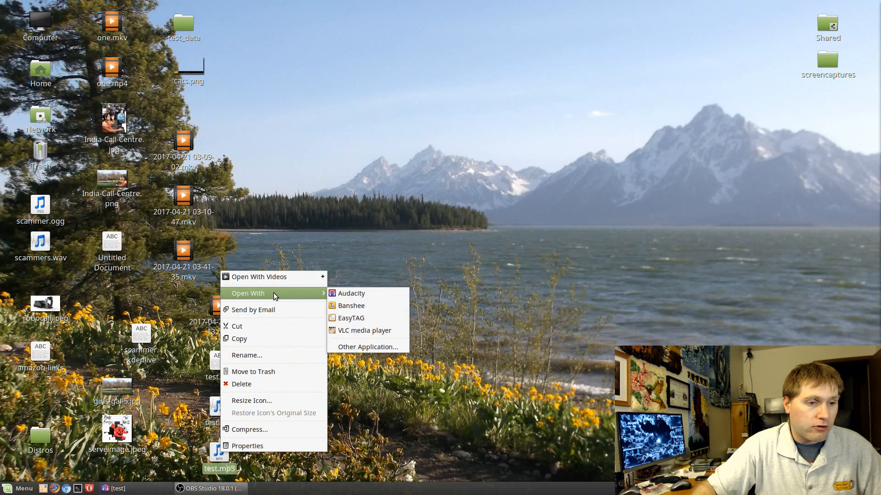
click(257, 446)
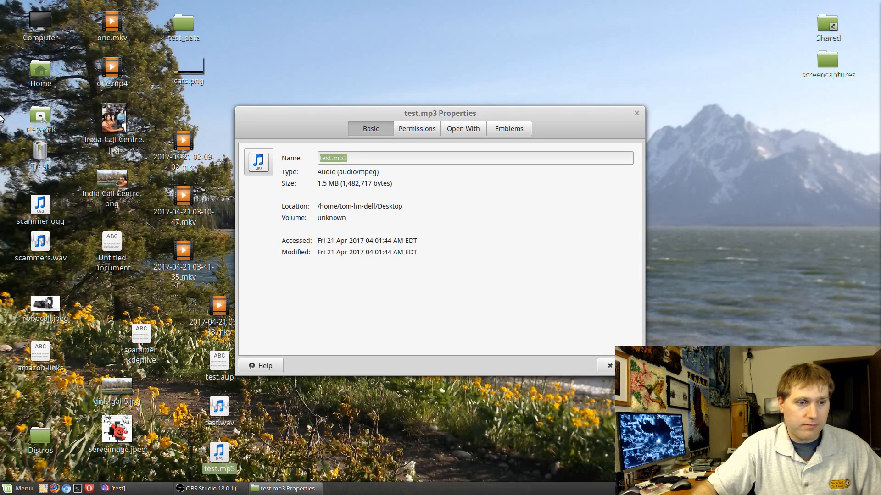
click(635, 114)
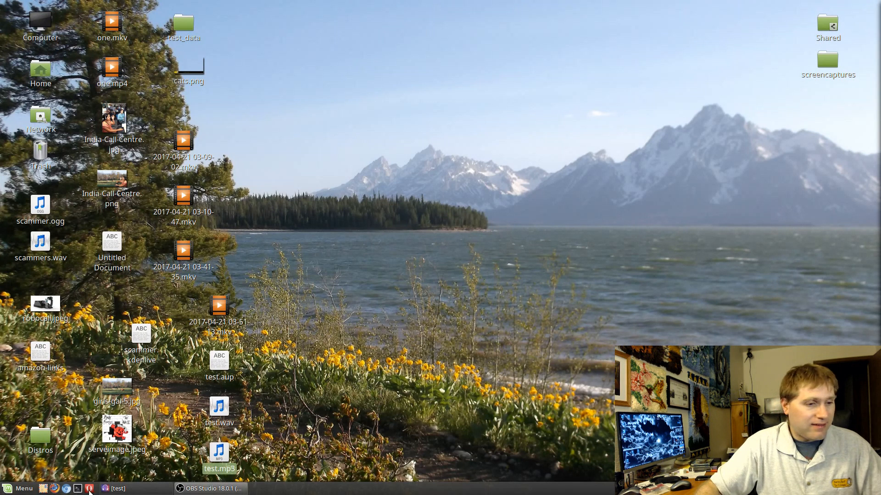
click(125, 490)
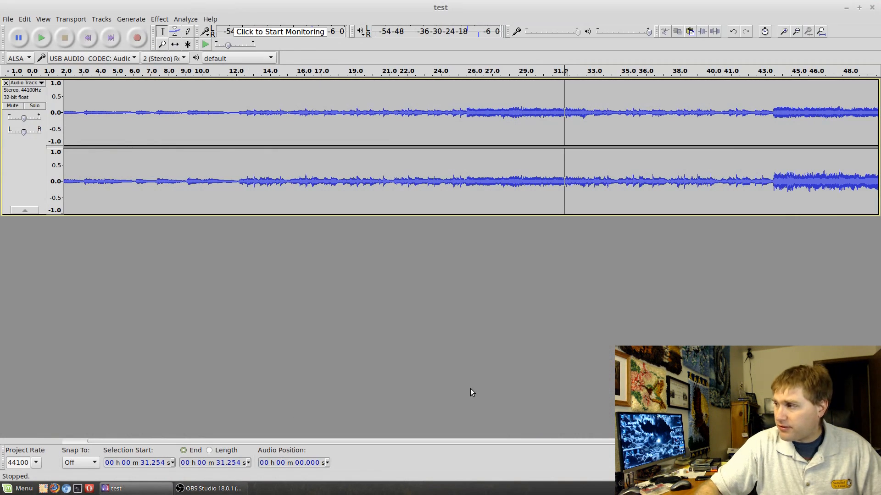